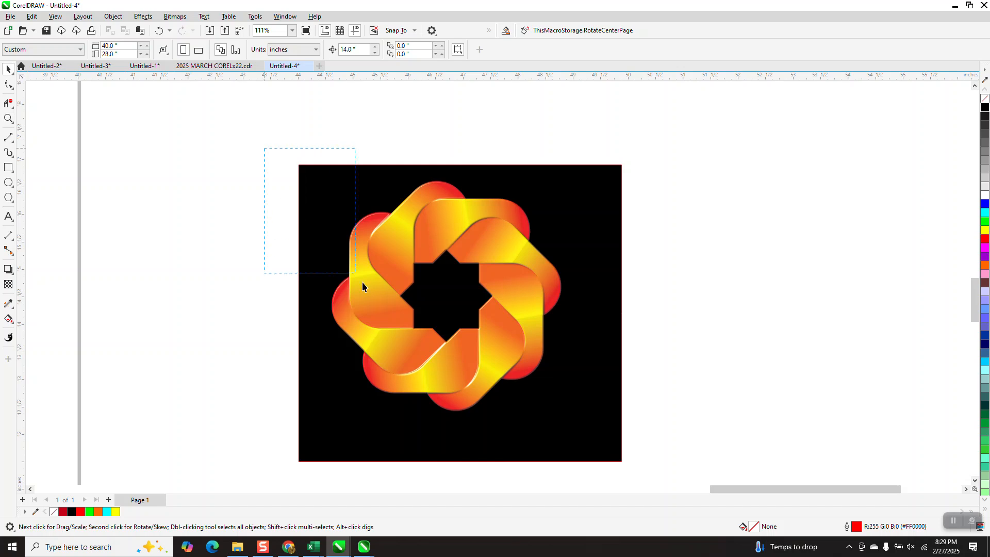
Step: Draw a tall rectangle about 3.3 by 9.8 inches in the upper-left part of the page
scroll(556, 202, "down", 3)
scroll(556, 202, "down", 3)
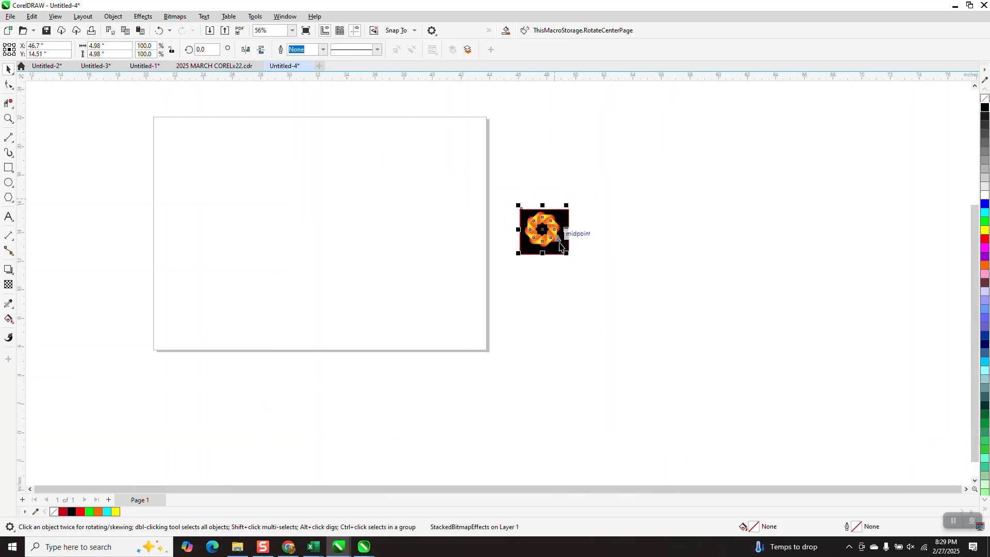
left_click(9, 119)
left_click_drag(168, 135, 558, 335)
right_click(497, 286)
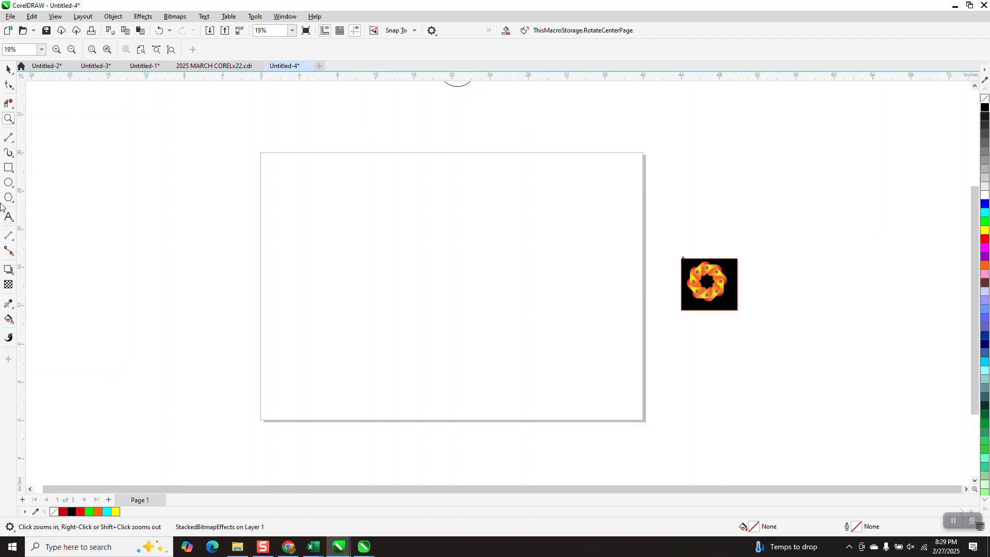
left_click(8, 168)
left_click_drag(369, 207, 337, 300)
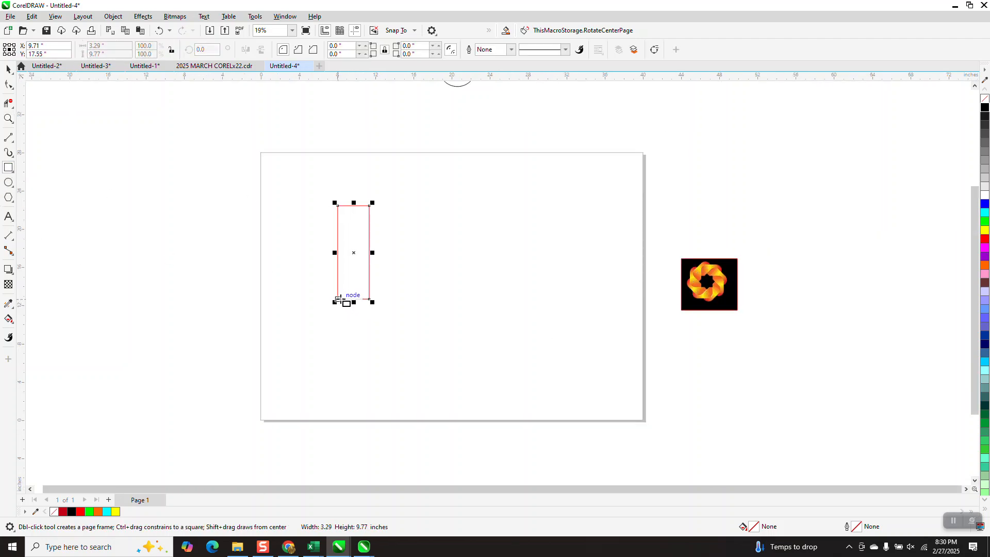
Step: Round all four corners of the rectangle with a 2-inch radius
left_click(341, 45)
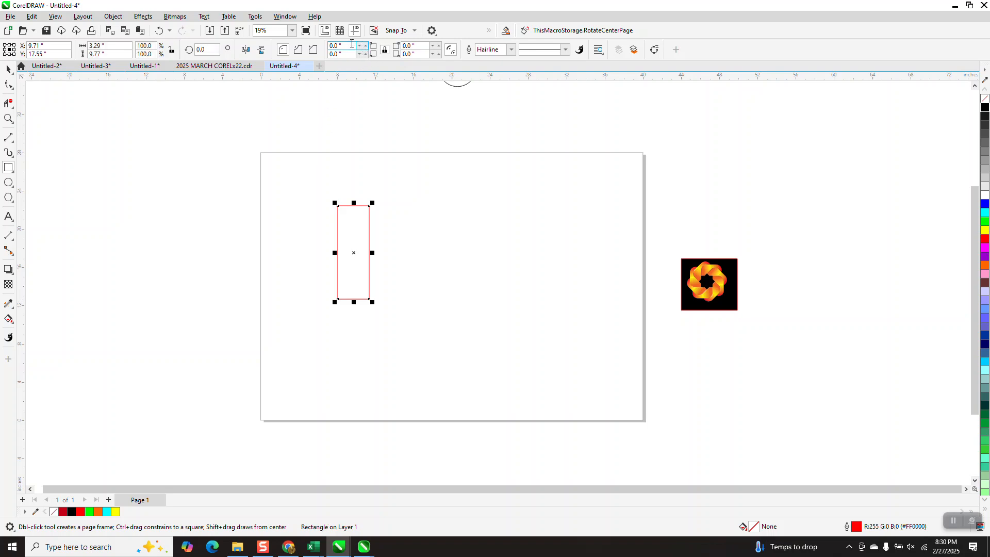
type("2")
key("Return")
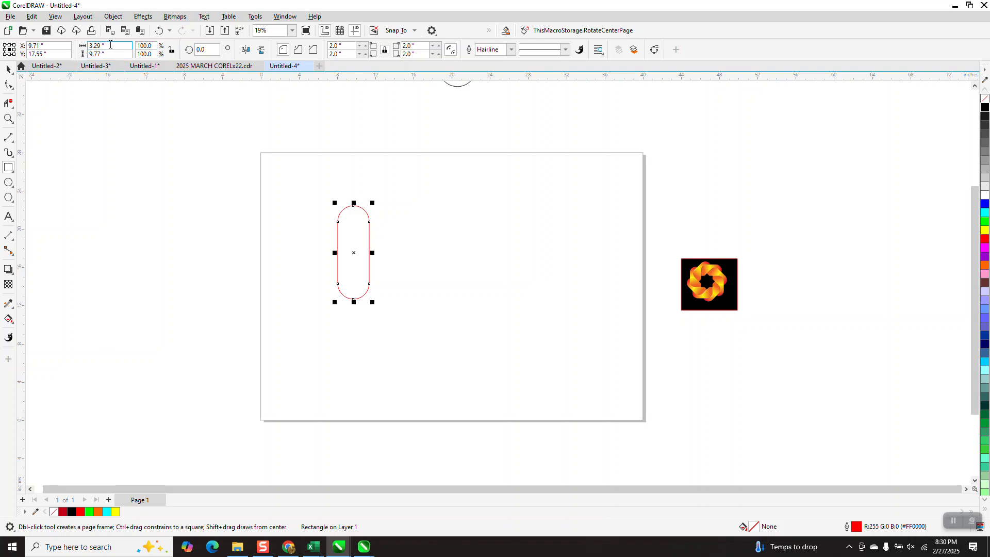
Step: Set the width of the rounded rectangle to 3 inches and deselect it
left_click(110, 52)
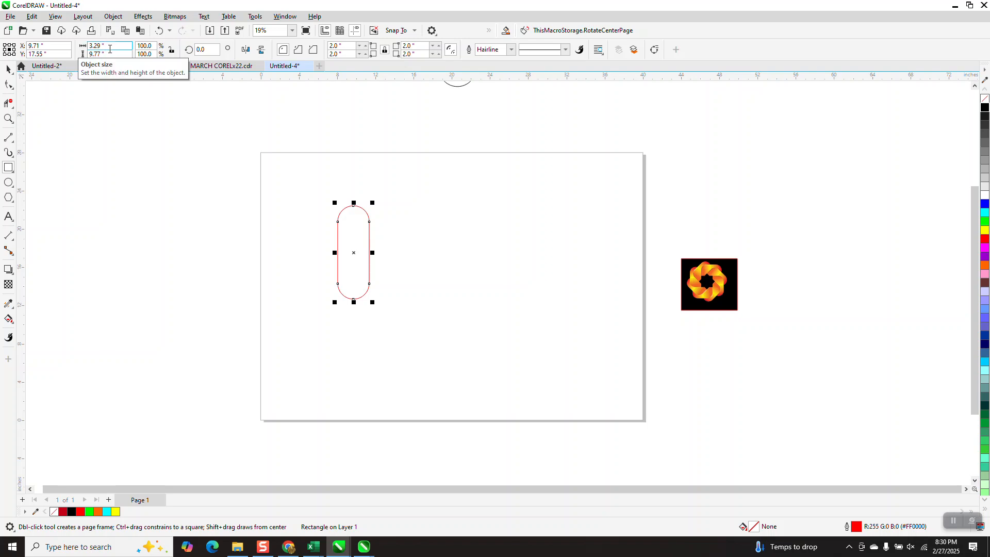
left_click_drag(110, 48, 9, 45)
type("3")
key("Return")
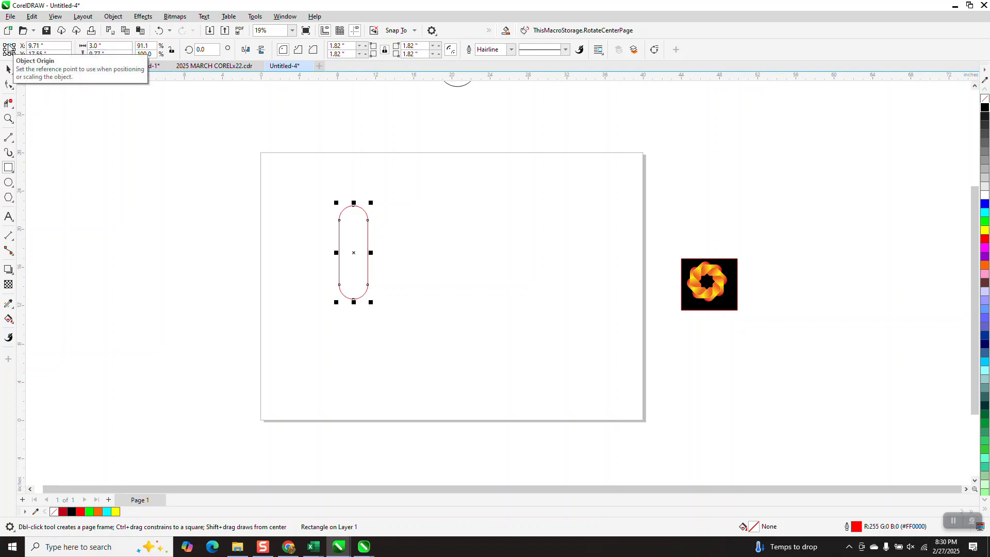
left_click(226, 102)
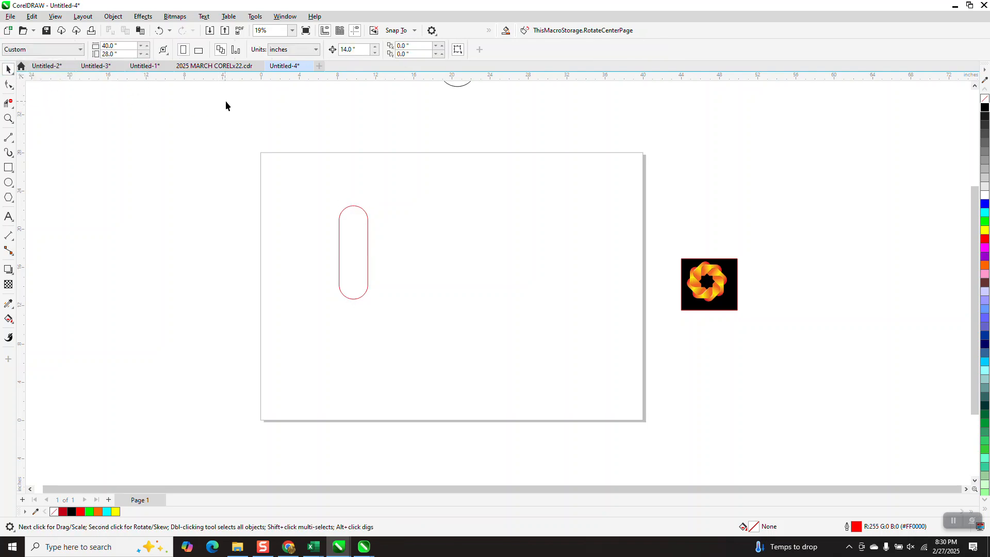
Step: Set the nudge distance to 3 inches and duplicate the capsule rightward three times for a row of four
left_click(354, 49)
type("3")
left_click(339, 233)
key("KP_Add")
key("Right")
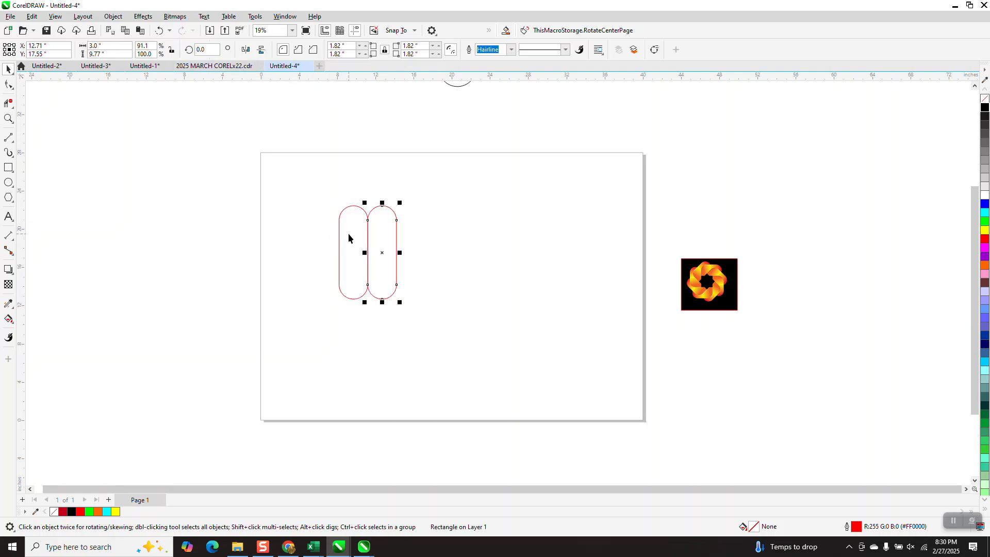
key("KP_Add")
key("Right")
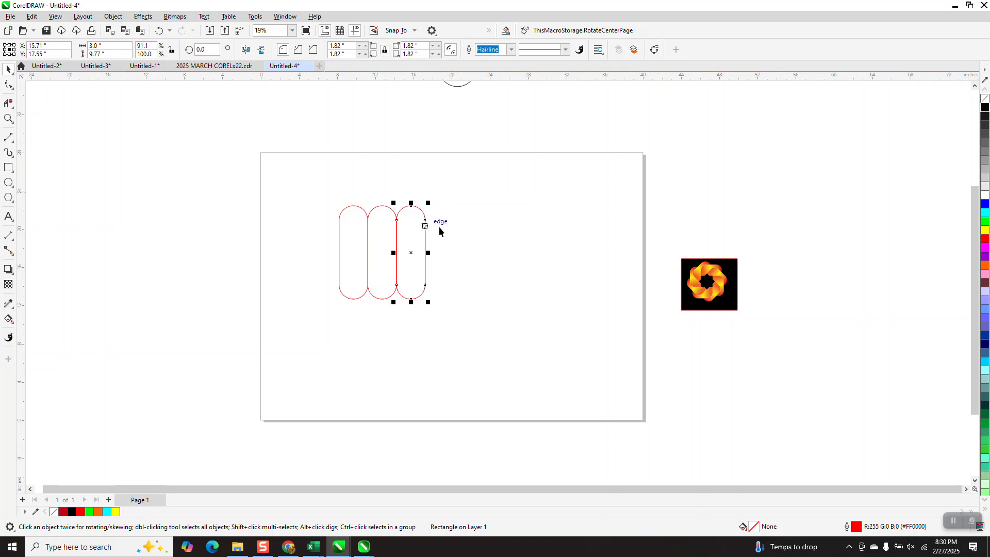
key("KP_Add")
key("Right")
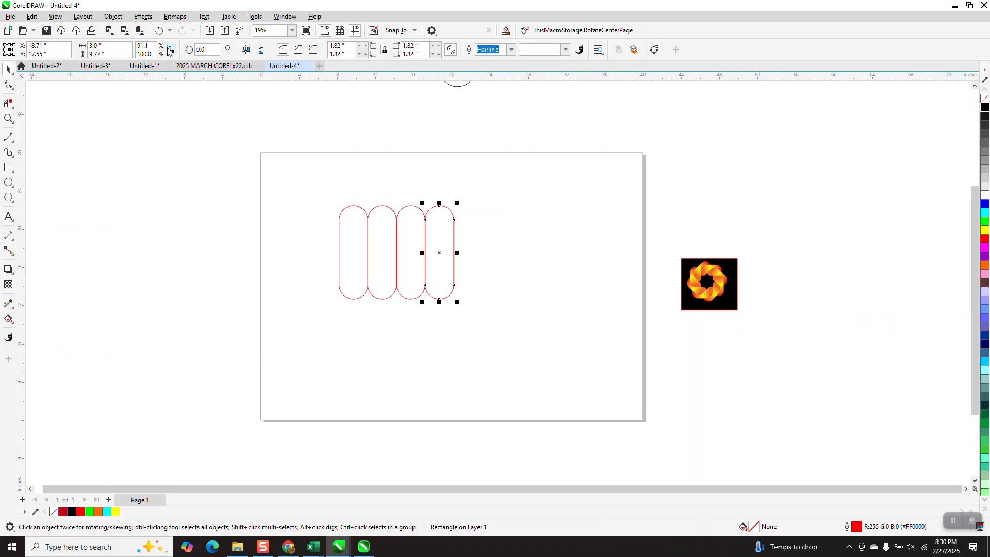
Step: Rotate the rightmost capsule 90 degrees and set its width to 9 inches
left_click(201, 49)
type("90")
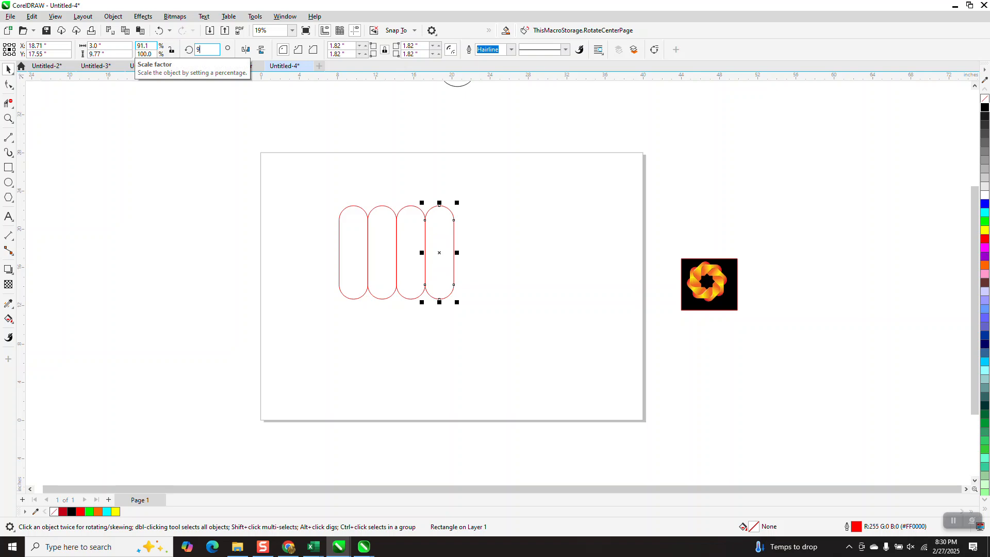
key("Return")
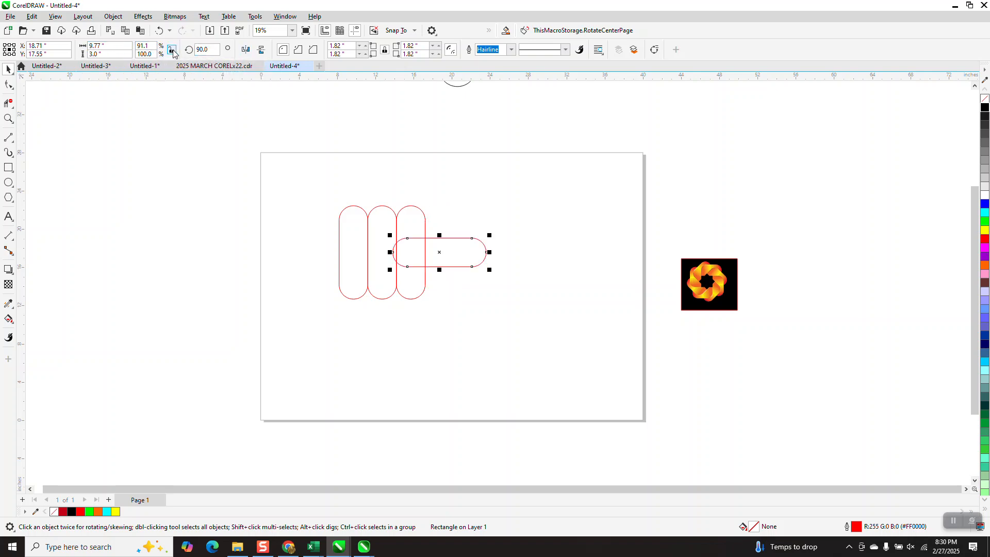
double_click(111, 47)
type("9")
key("Return")
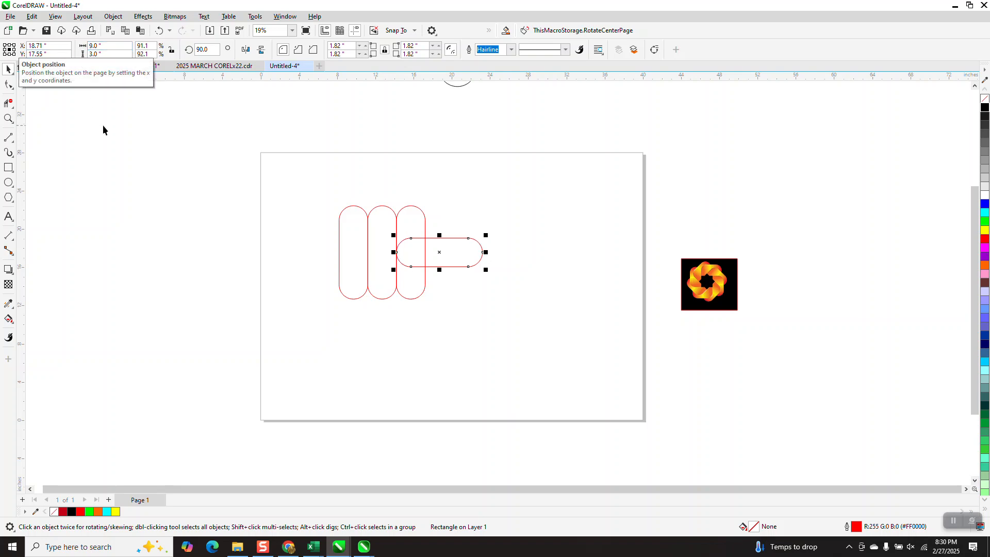
Step: Centre the horizontal capsule on the page, and group the three vertical capsules and centre them over it
key("p")
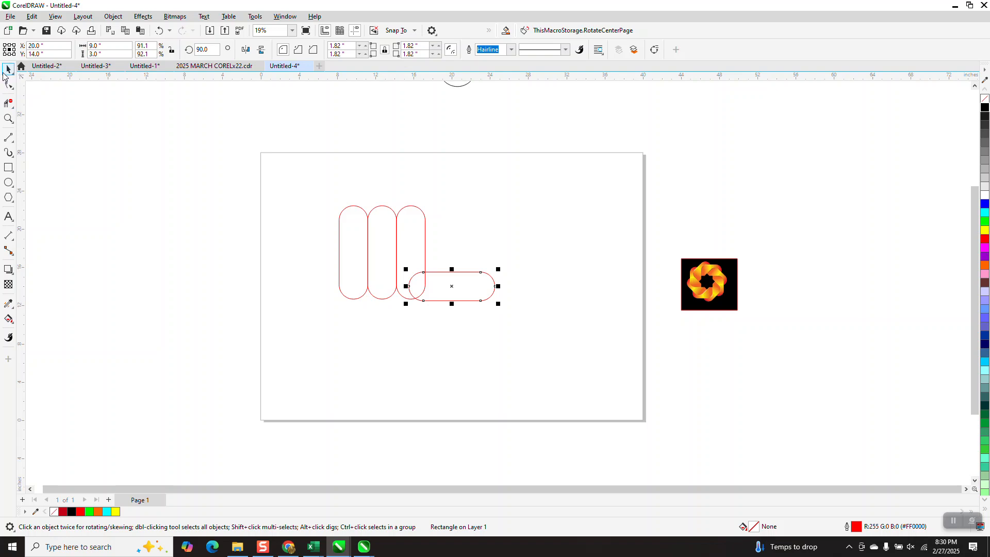
left_click(353, 270)
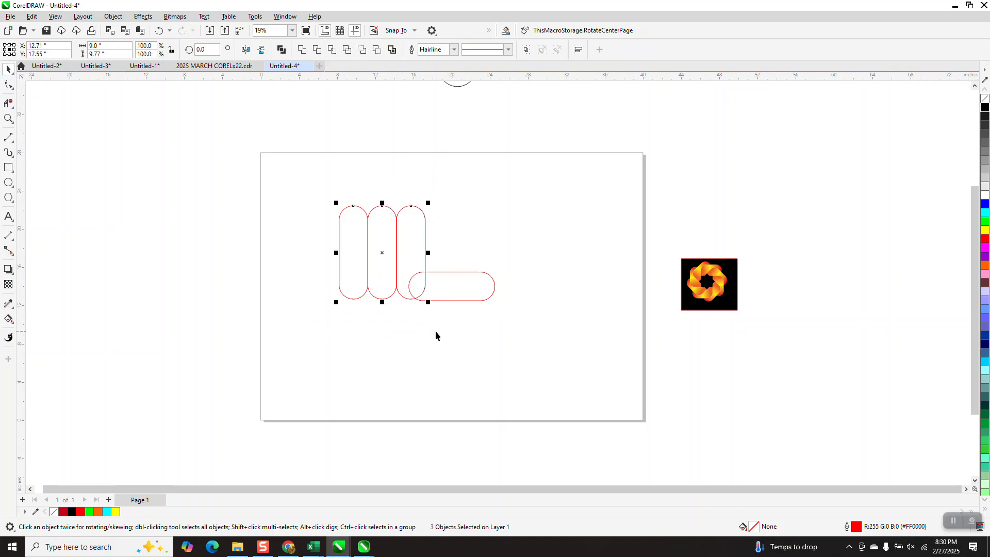
key("p")
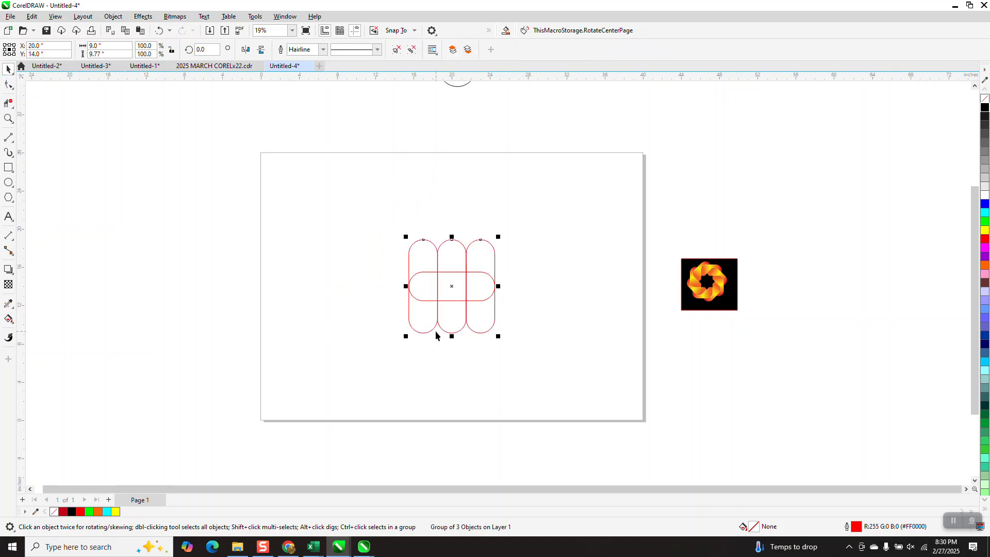
Step: Delete the overlapping inner segments with Virtual Segment Delete, joining the upper-left and lower-right capsules through the horizontal bar
left_click(9, 119)
left_click_drag(367, 219, 550, 352)
left_click(9, 103)
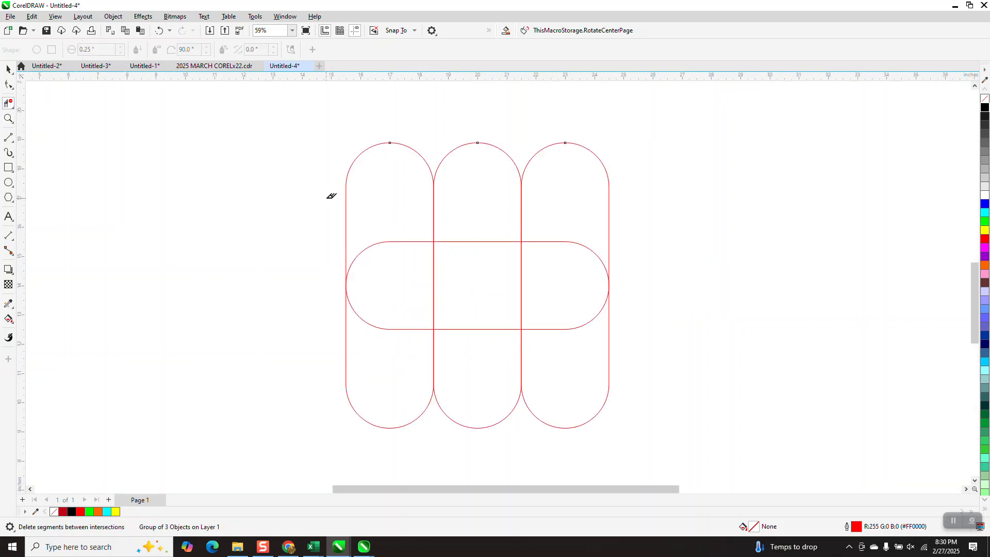
left_click_drag(369, 214, 534, 279)
left_click(570, 330)
scroll(533, 305, "down", 1)
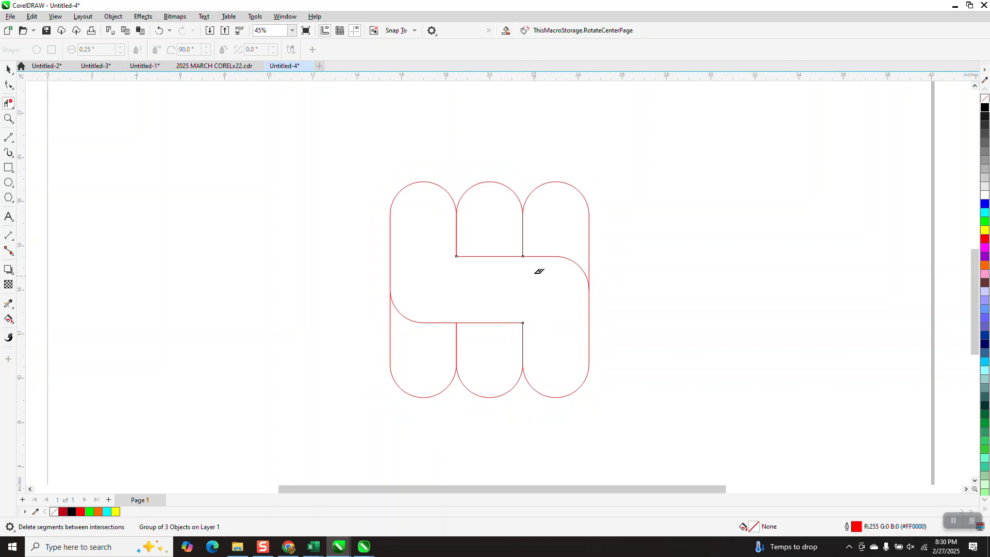
Step: Try filling the joined stepped region with orange Smart Fill and nudging it right, and delete the filled shape
left_click(4, 322)
left_click(10, 321)
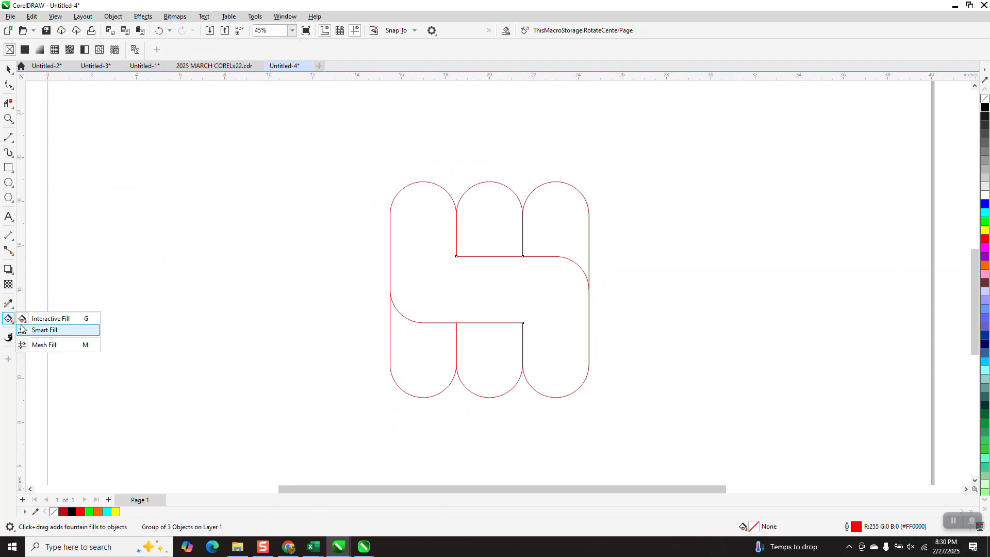
left_click(41, 331)
left_click(520, 310)
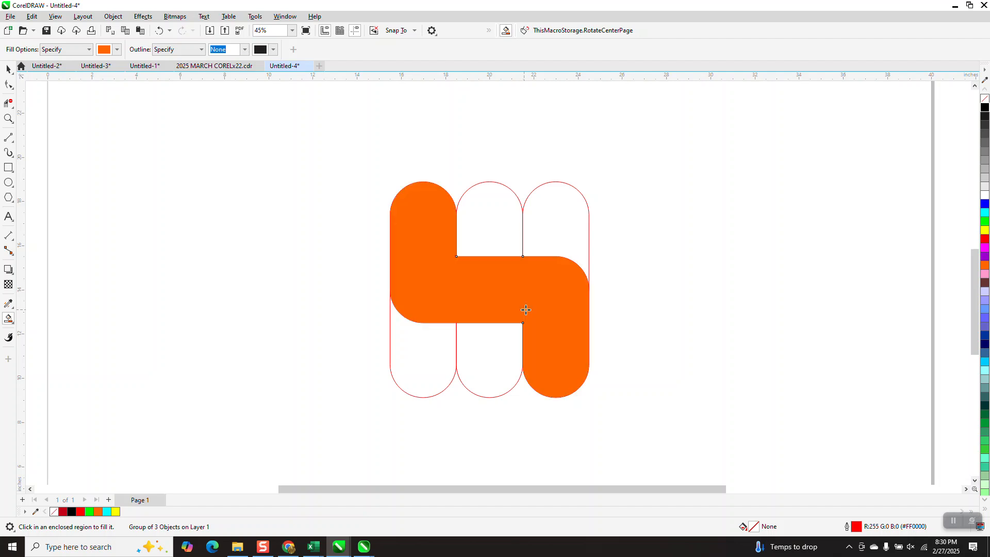
key("Right")
key("Right")
key("Right")
key("Right")
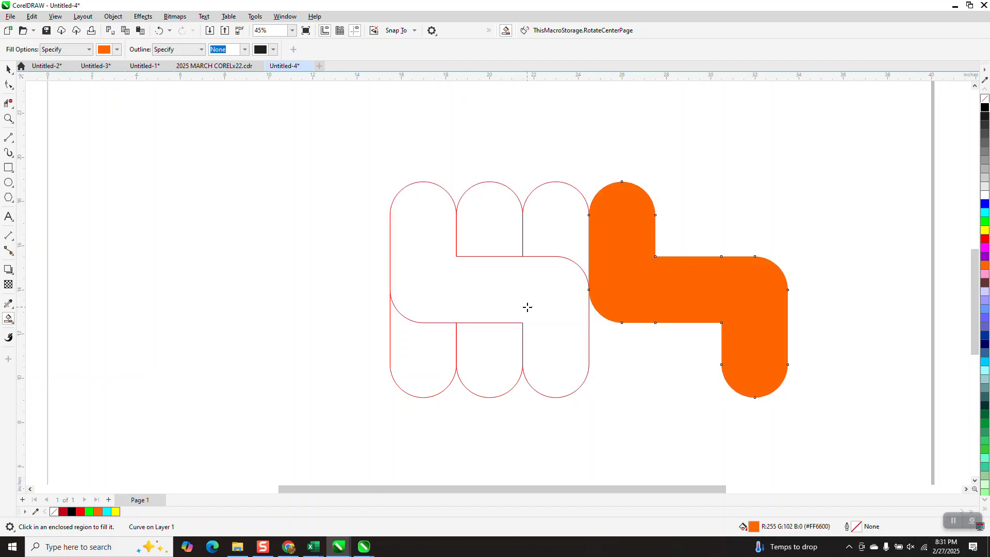
key("Delete")
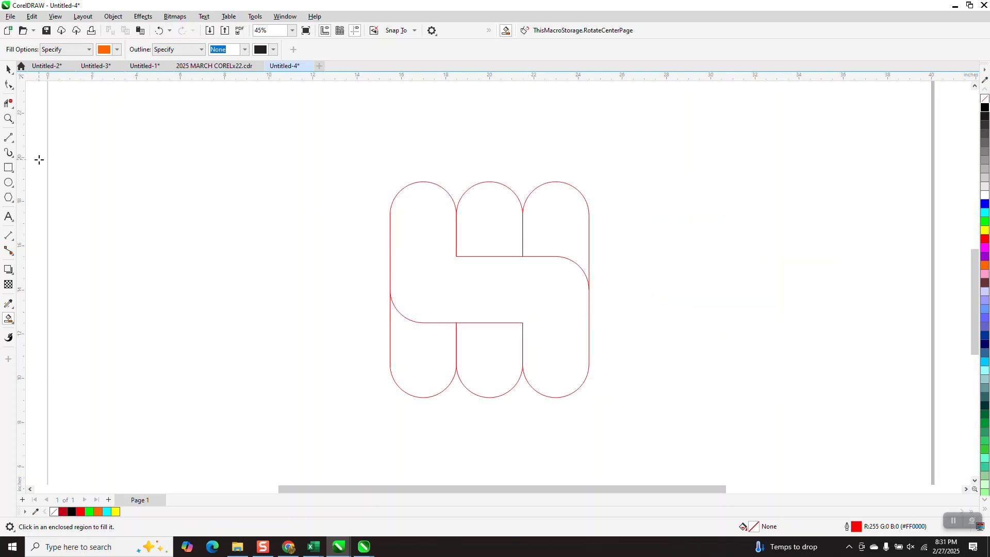
Step: Set the nudge distance to 12 inches, Smart Fill the stepped region orange, and move the filled shape 12 inches right
left_click(8, 70)
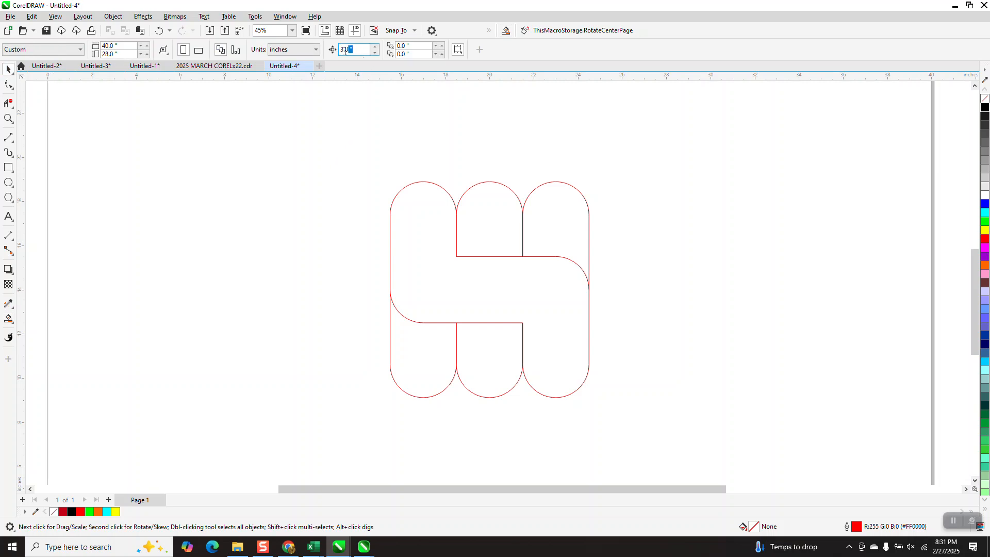
type("12")
left_click(9, 319)
left_click(445, 273)
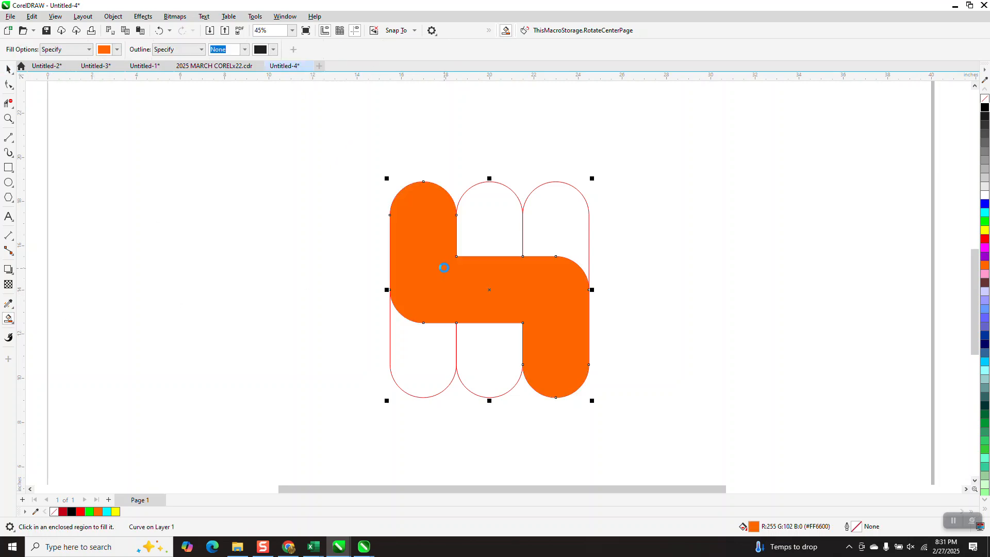
key("Right")
Step: Move the red construction outlines 24 inches up, off the page
left_click(8, 68)
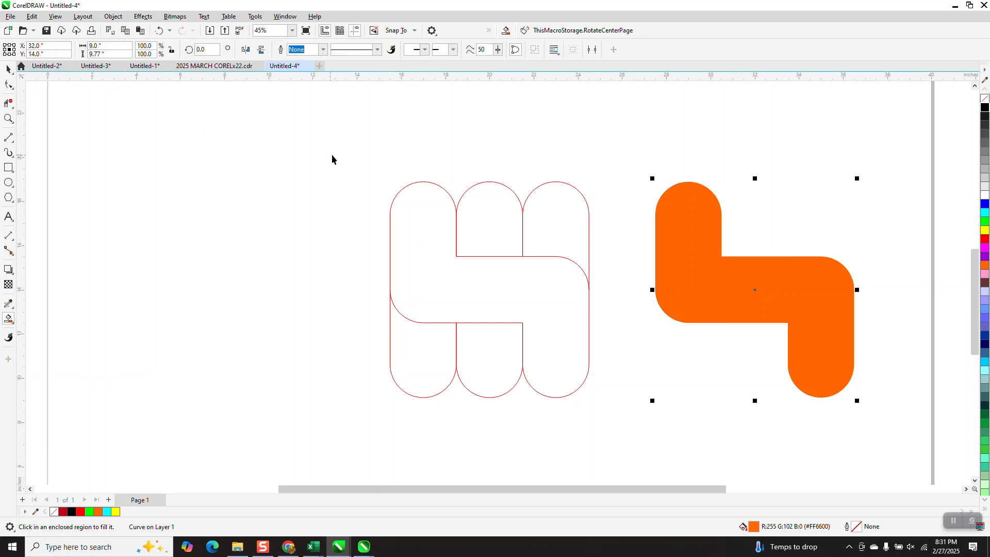
left_click_drag(344, 153, 627, 420)
scroll(627, 420, "down", 2)
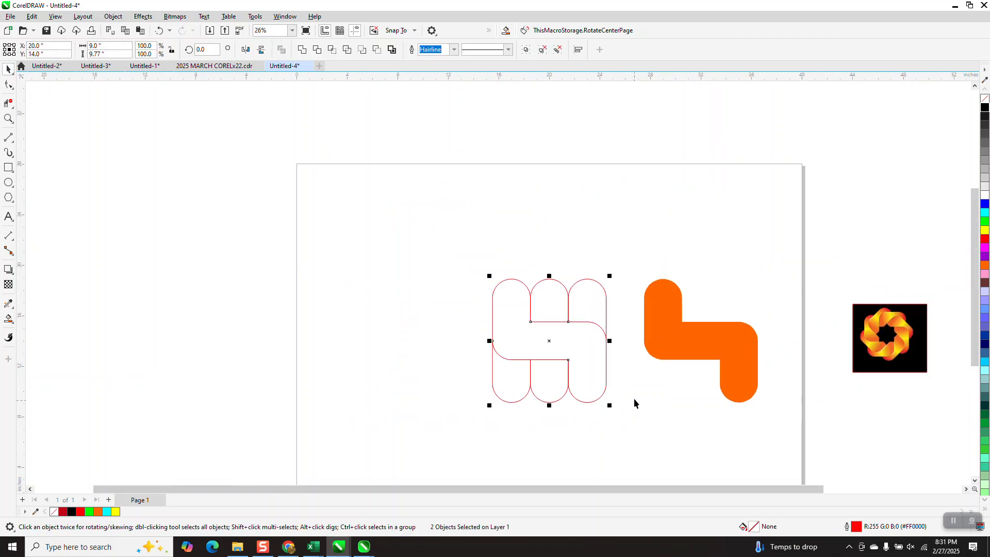
key("Up")
key("Up")
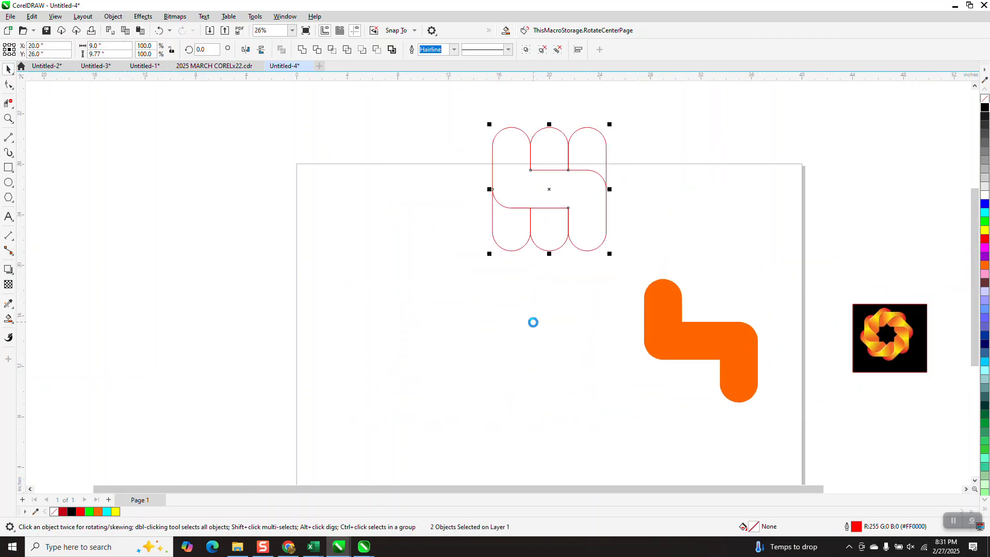
Step: Centre the orange stepped shape on the page and replace its fill with a black outline
left_click(700, 354)
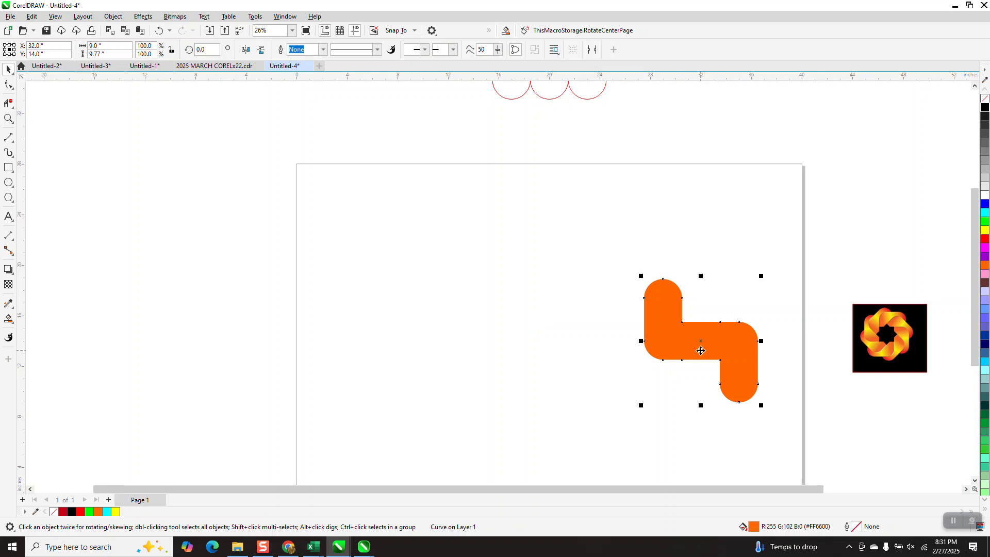
key("p")
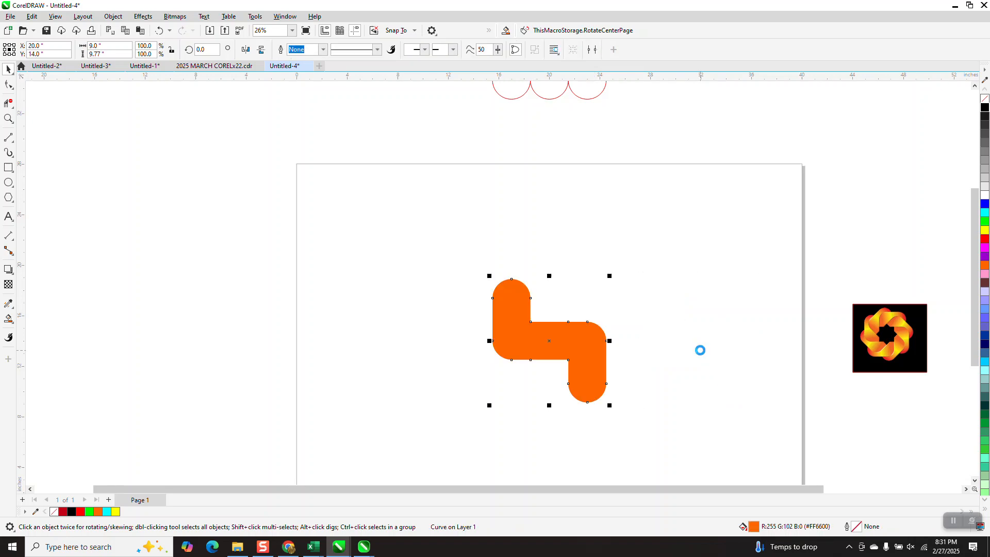
left_click(985, 98)
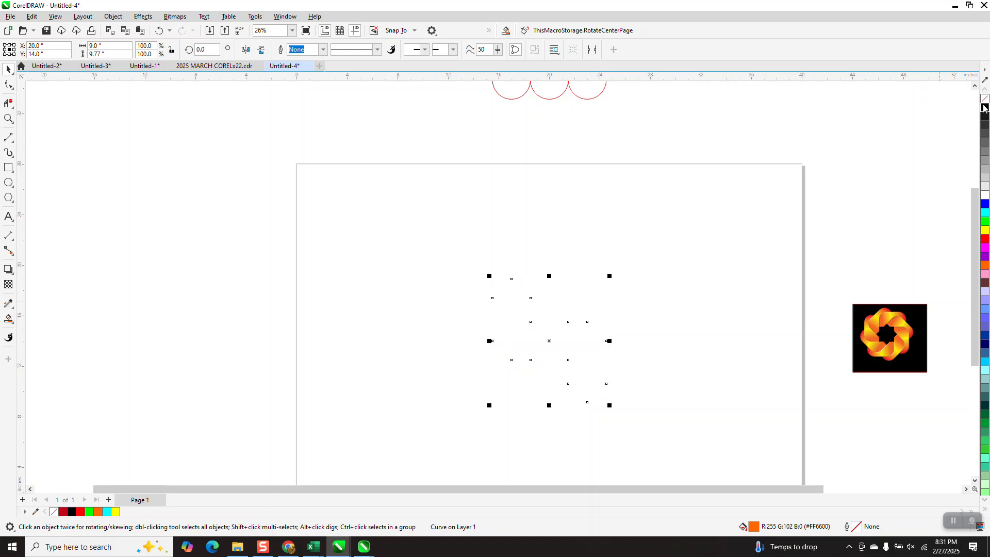
right_click(985, 107)
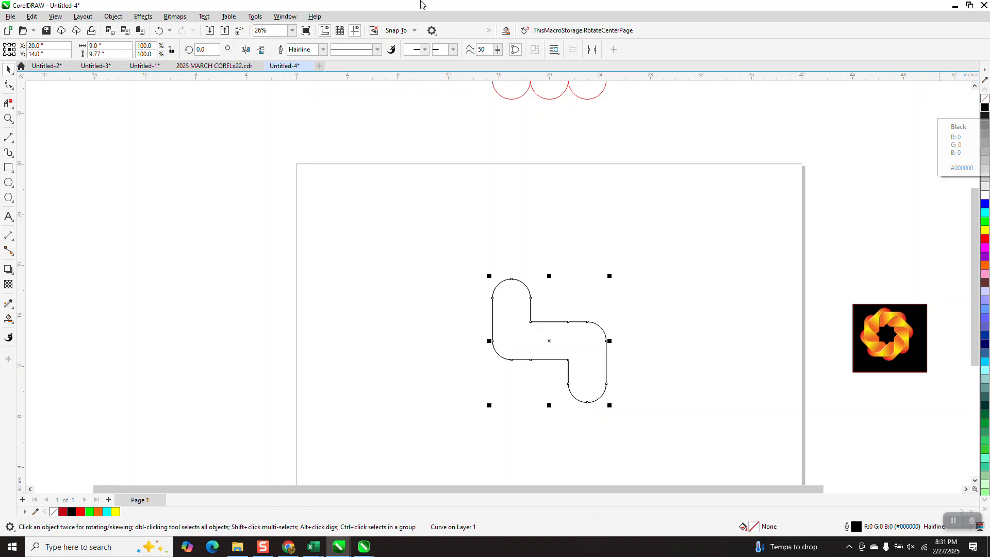
Step: Create a copy of the stepped outline rotated 90 degrees about its centre
double_click(211, 51)
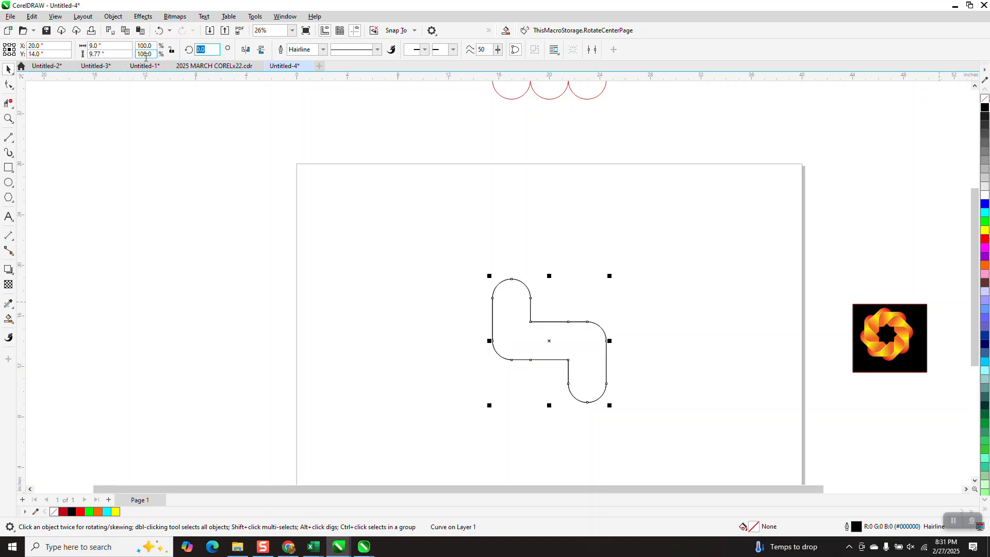
type("90")
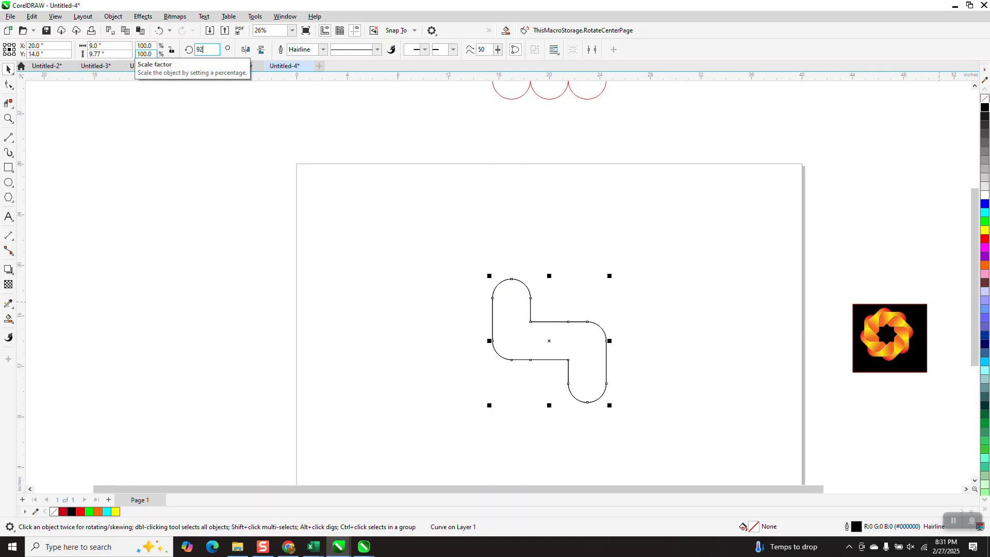
key("Return")
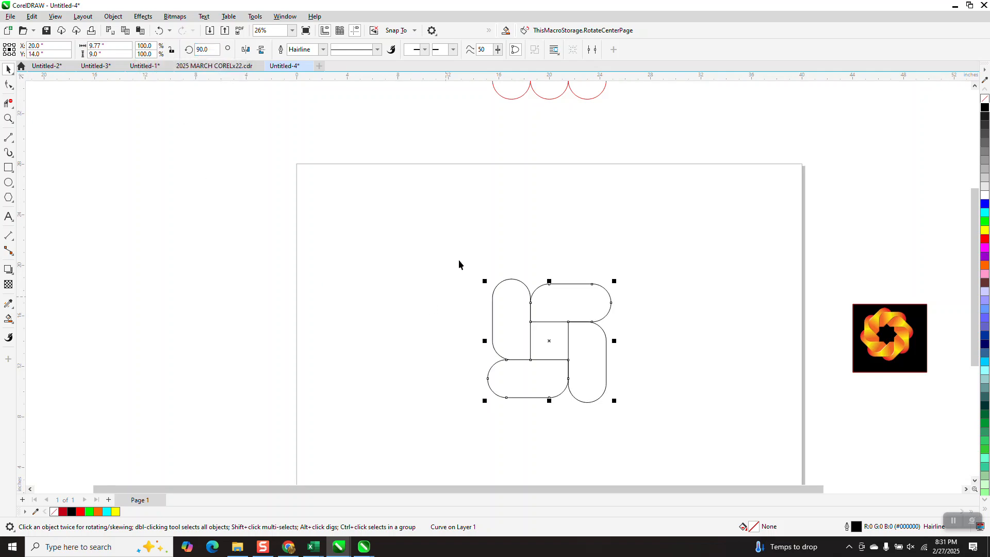
Step: Group the two crossed stepped outlines and create a copy of the group rotated 45 degrees about its centre
left_click_drag(459, 261, 664, 430)
key("ctrl+g")
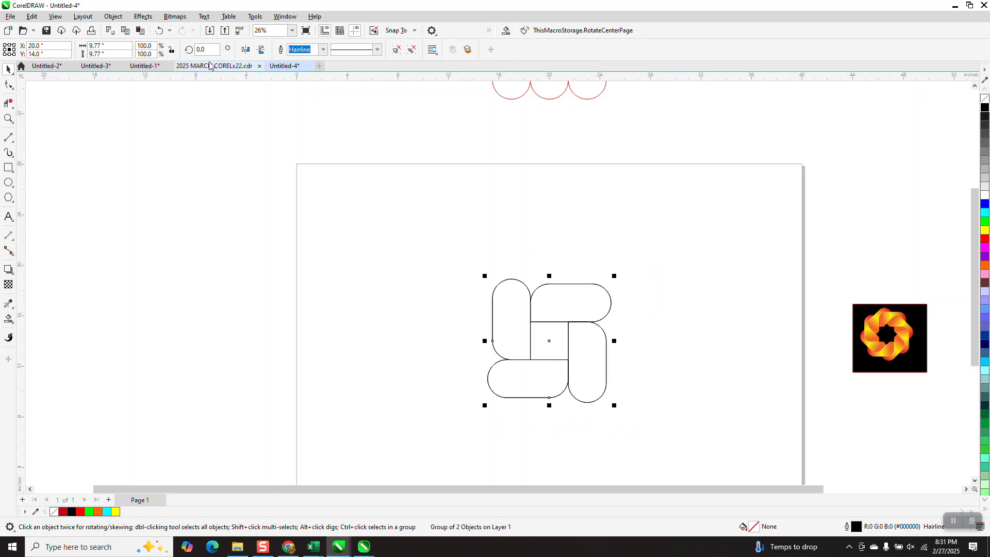
type("45")
key("Return")
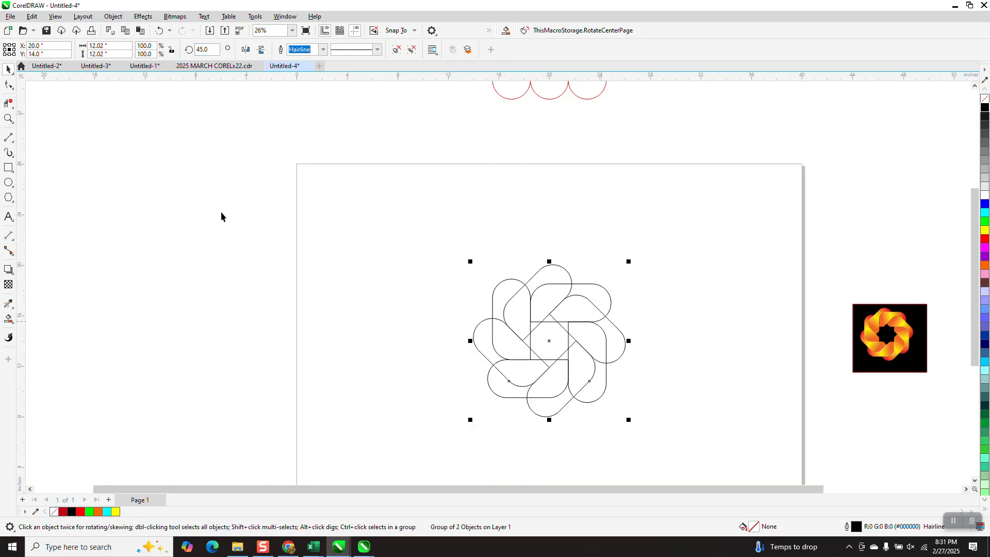
Step: Delete the virtual line segments that cut across the upper-right petal between its intersections
left_click(9, 102)
left_click(603, 319)
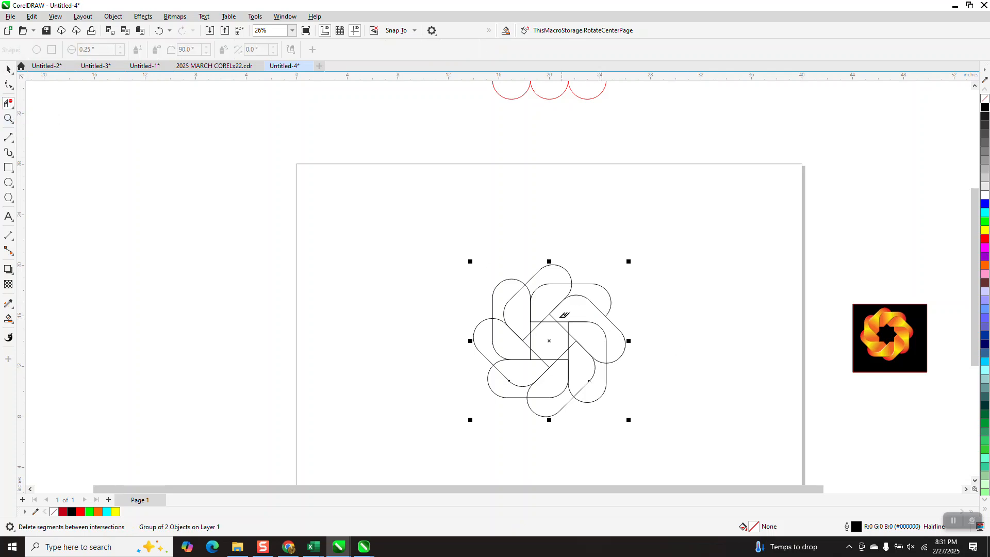
left_click(553, 316)
Step: Smart Fill the hooked upper-right petal region orange and move the filled shape 12 inches right
left_click(9, 318)
left_click(579, 309)
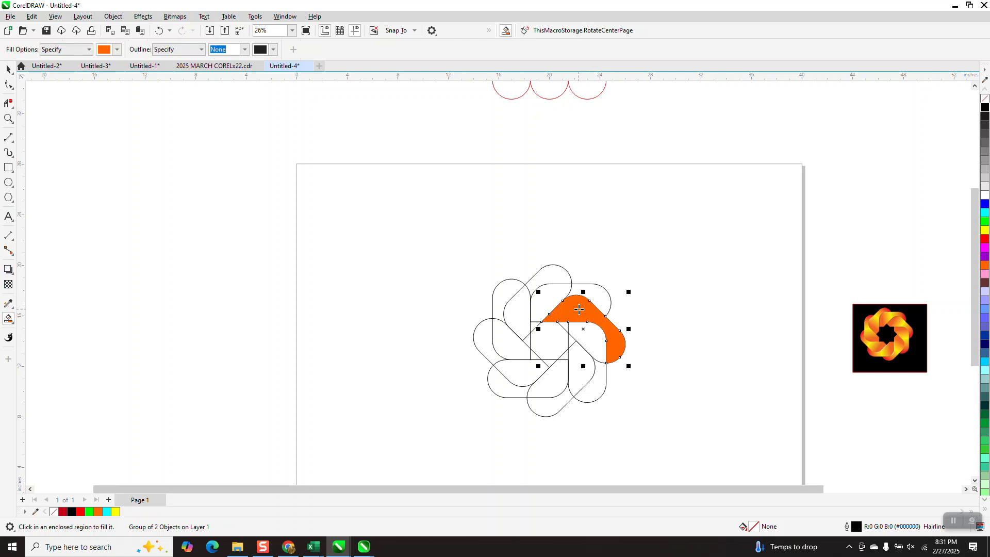
key("Right")
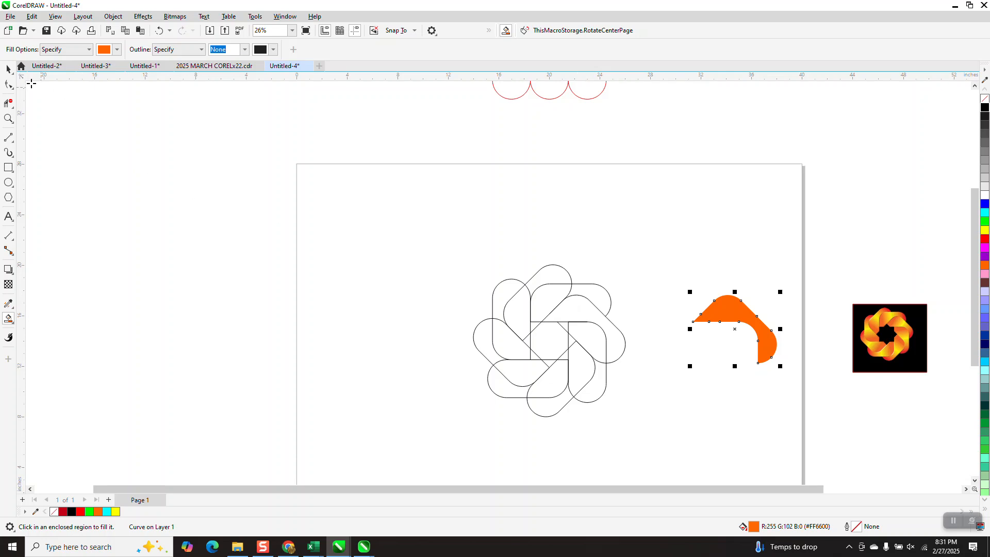
Step: Move the rosette outlines 24 inches left and return the orange petal 12 inches left to its original place
key("space")
left_click_drag(404, 242, 630, 419)
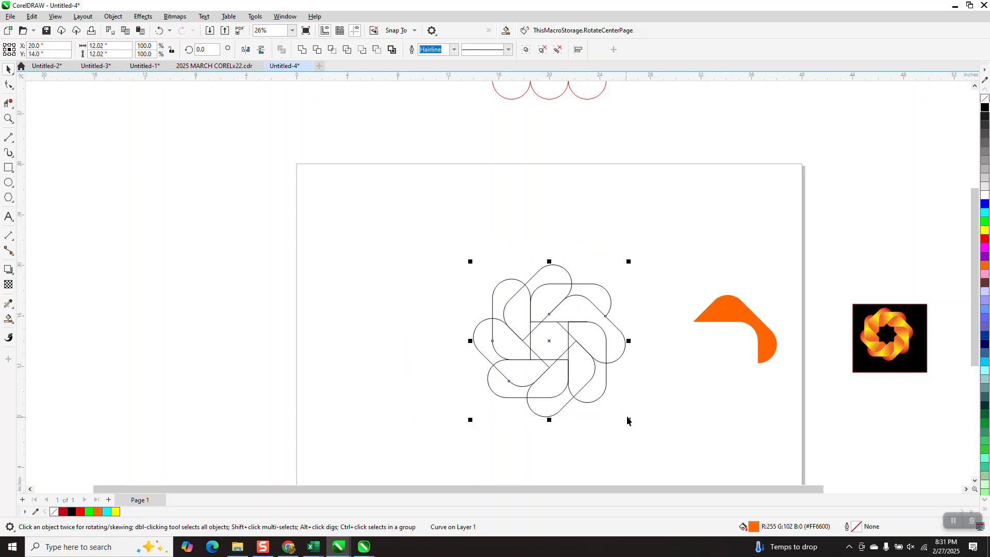
key("Left")
key("Left")
left_click(738, 323)
key("Left")
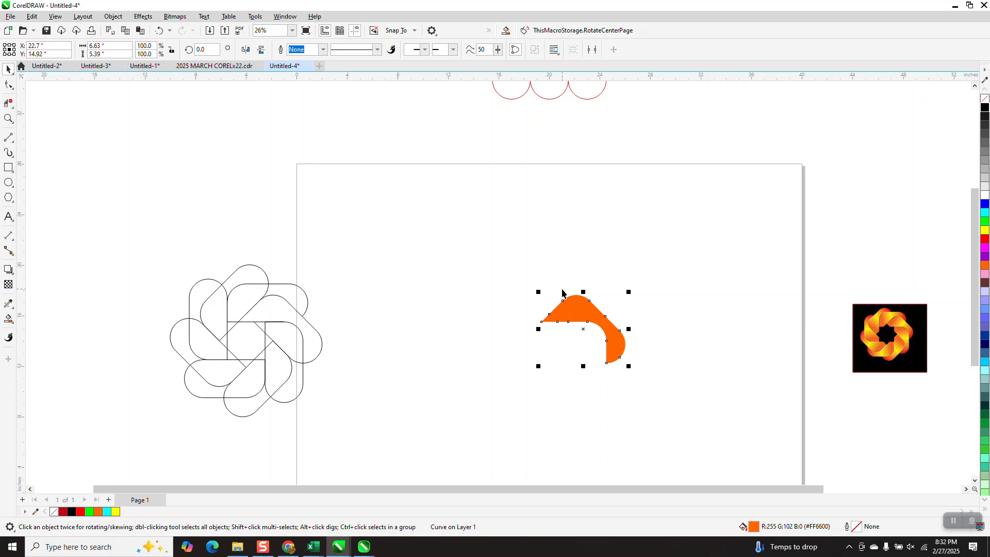
Step: Apply a diagonal linear fountain fill to the petal, running from orange at the upper end through yellow to red at the lower end
left_click(8, 118)
left_click_drag(522, 276, 654, 405)
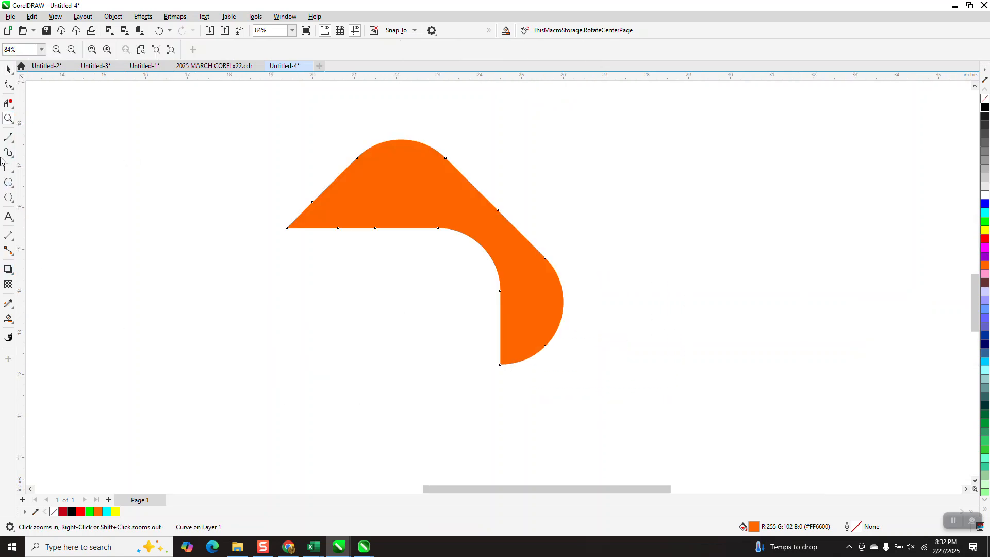
left_click(9, 68)
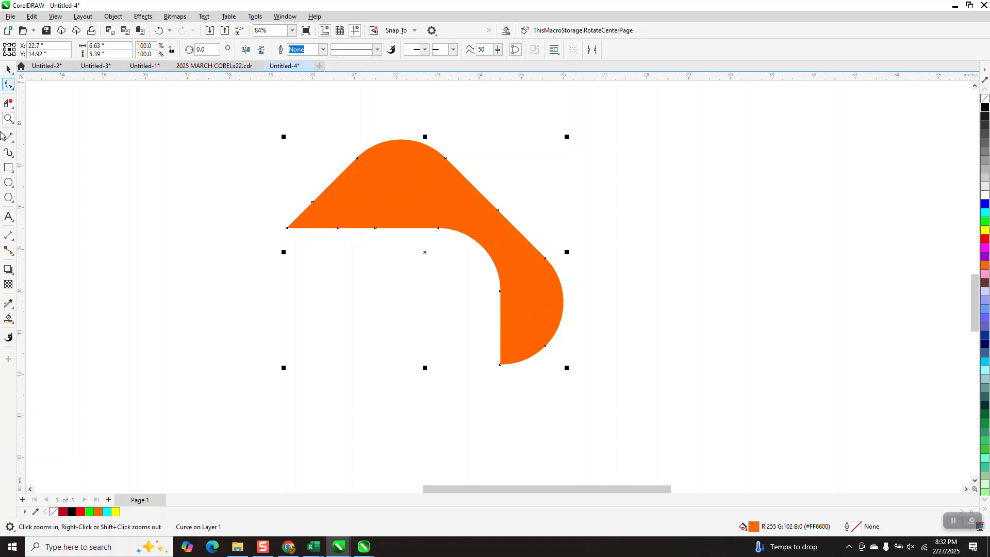
left_click(12, 323)
left_click(37, 318)
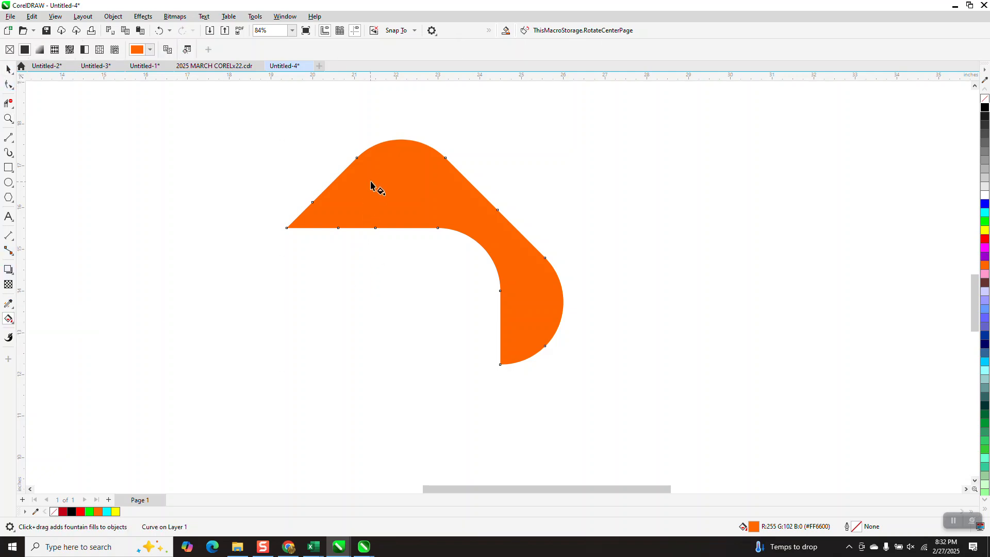
left_click_drag(373, 179, 585, 356)
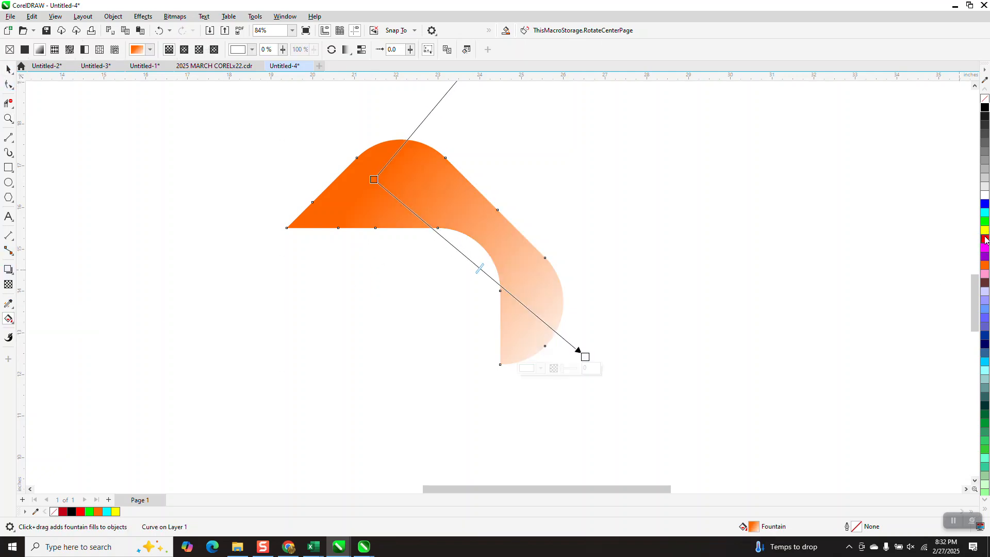
left_click_drag(985, 239, 586, 357)
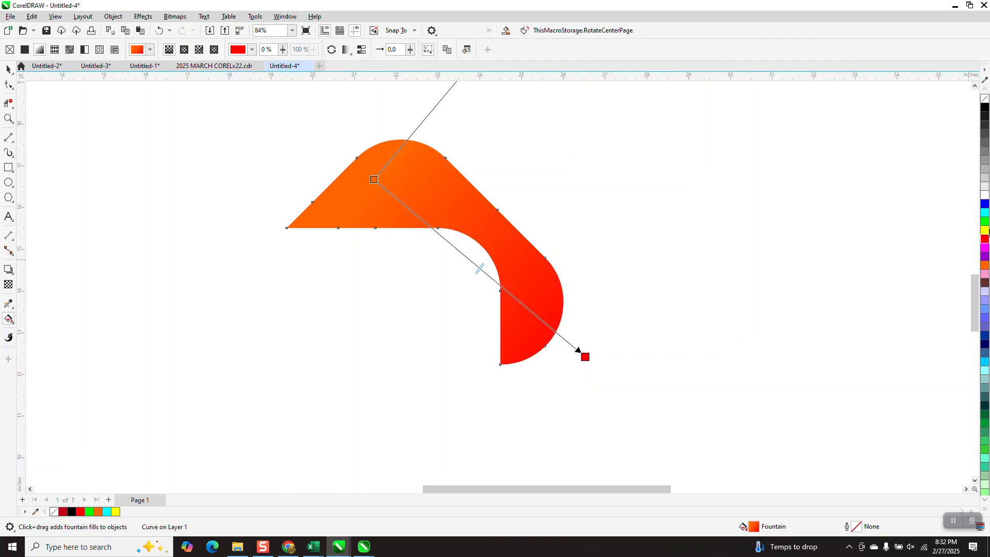
left_click_drag(985, 231, 456, 258)
key("space")
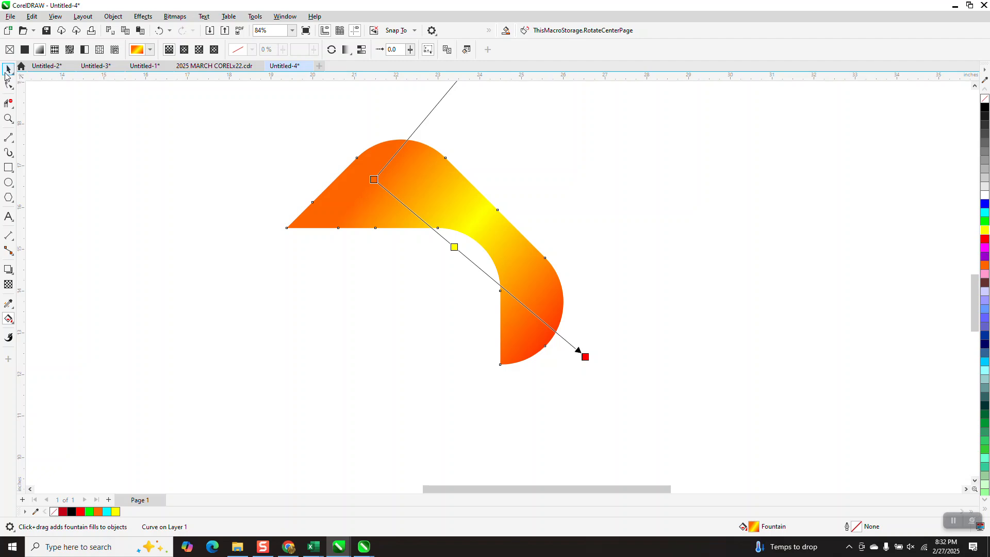
Step: Create copies of the gradient petal rotated in 45-degree increments around the page centre until eight petals complete the rosette
scroll(469, 221, "down", 2)
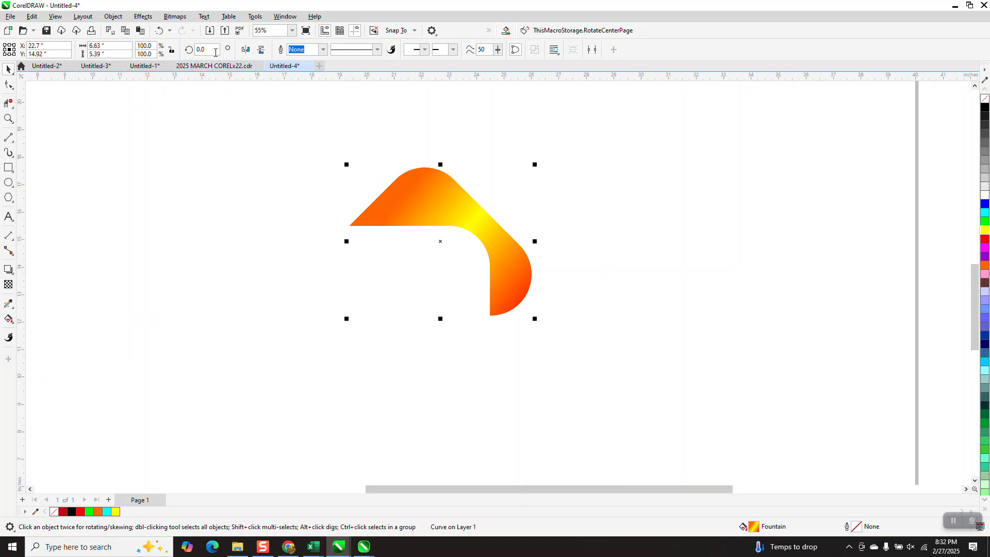
left_click_drag(216, 52, 197, 52)
type("45")
key("Return")
key("ctrl+r")
key("ctrl+r")
key("ctrl+r")
key("ctrl+r")
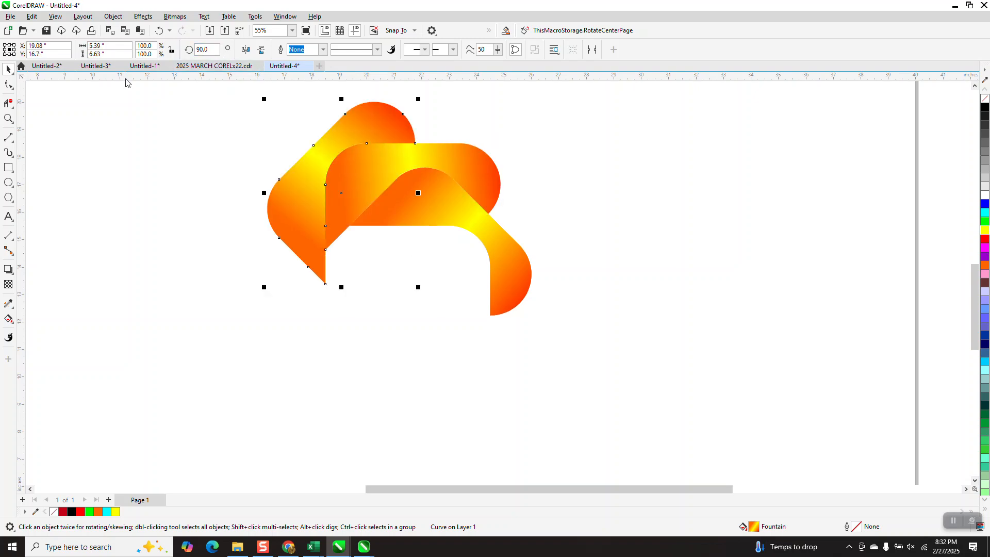
key("ctrl+r")
key("ctrl+r")
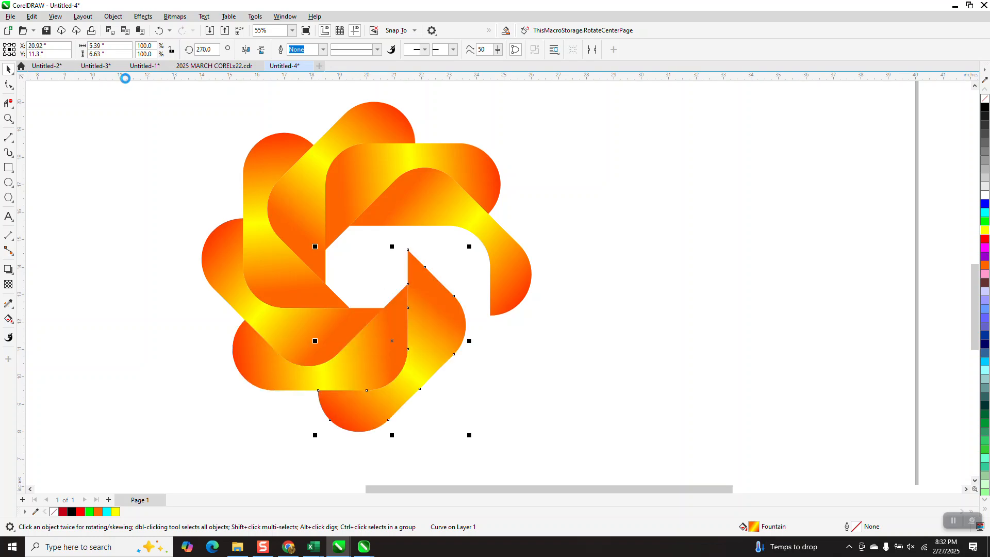
Step: Convert the eight rosette petals to a single 300 dpi CMYK bitmap with anti-aliasing and a transparent background
scroll(228, 249, "down", 1)
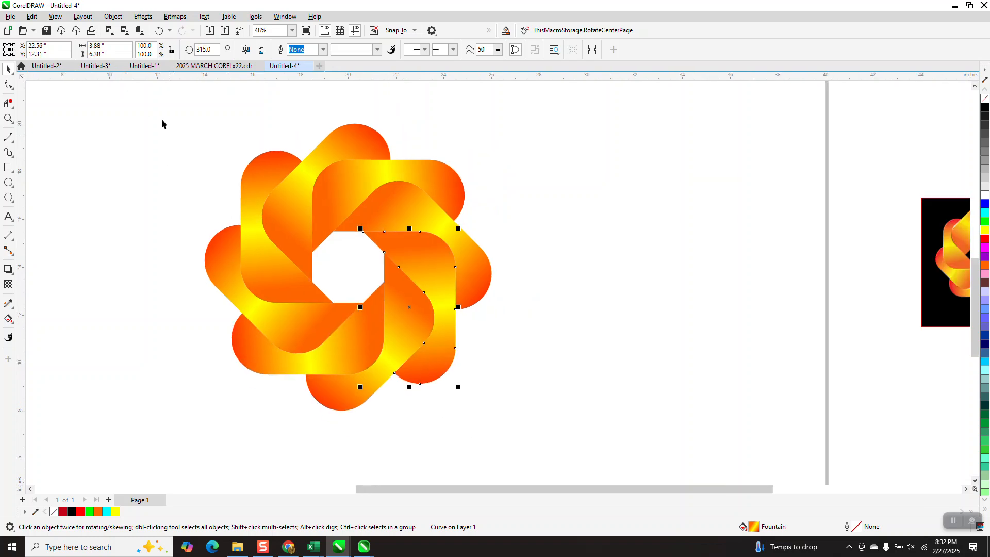
left_click_drag(166, 97, 567, 436)
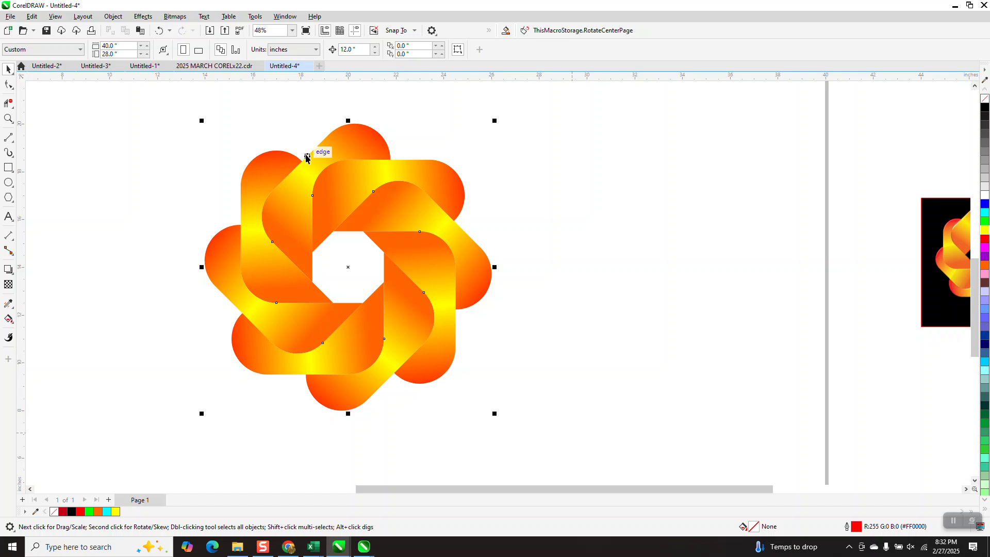
left_click(179, 19)
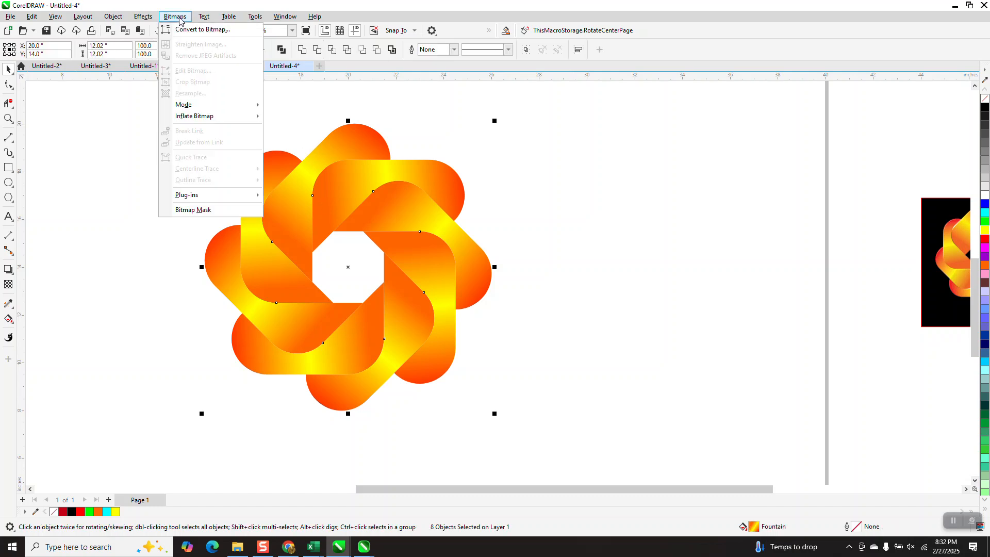
left_click(192, 33)
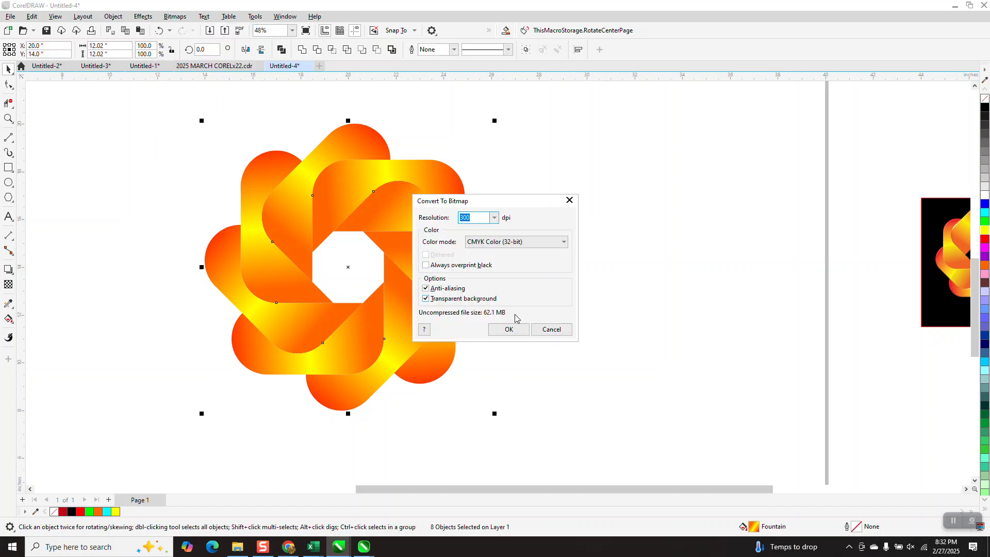
left_click(509, 329)
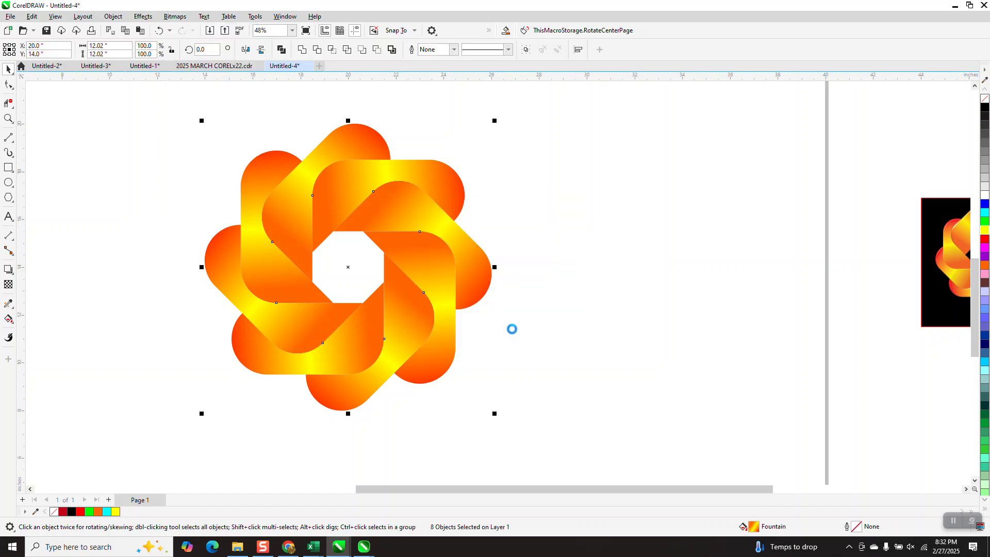
Step: Apply the Plastic texture effect to the rosette bitmap with the depth set to 36
left_click(175, 18)
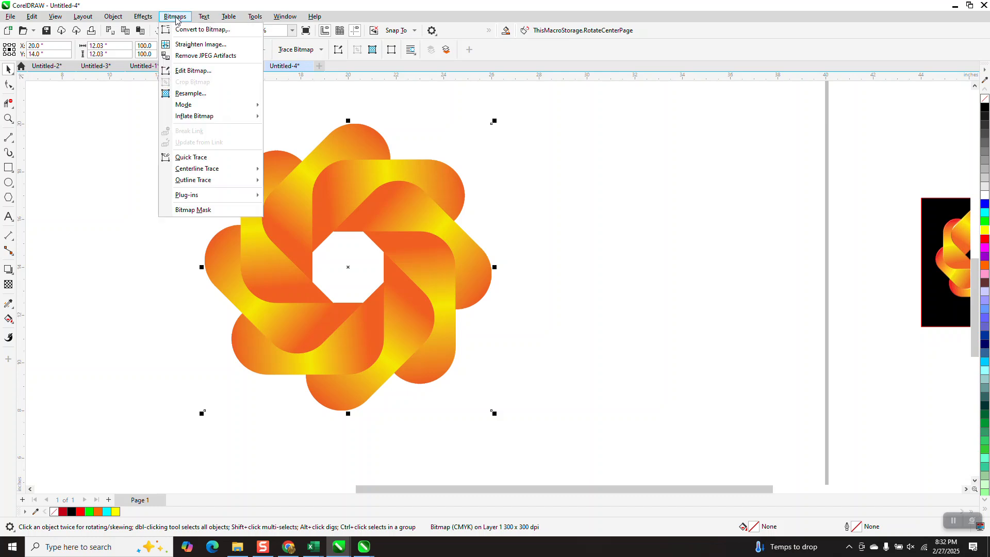
mouse_move(143, 17)
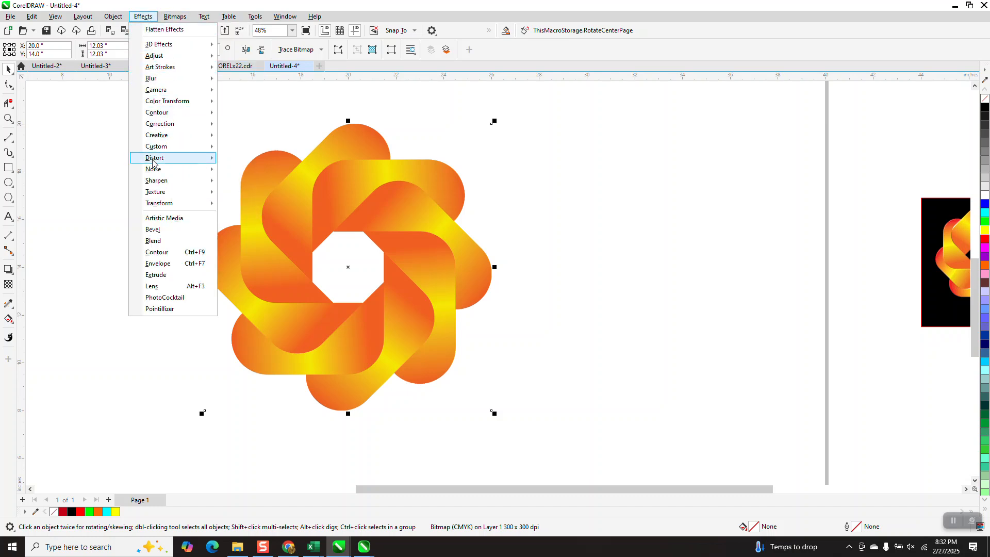
mouse_move(156, 194)
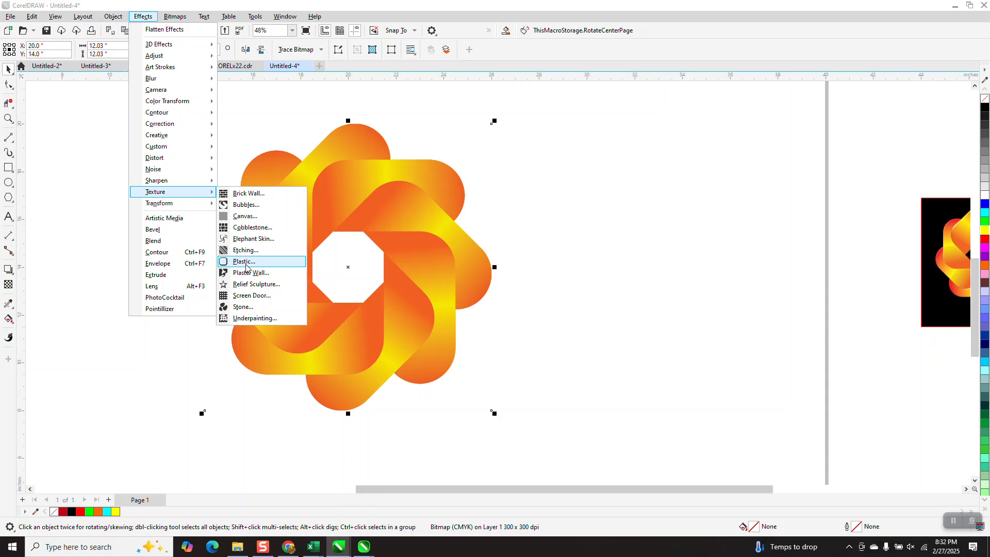
left_click(245, 264)
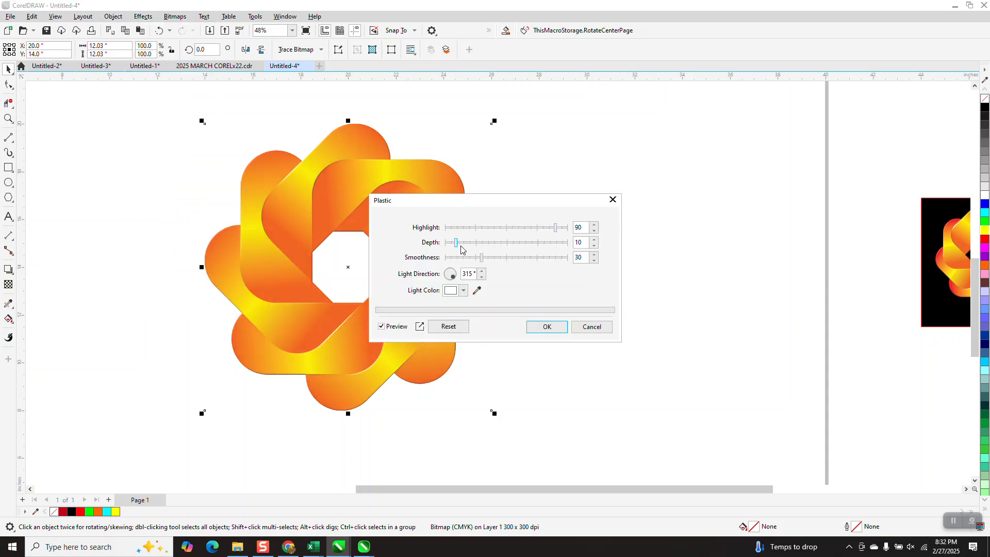
left_click_drag(457, 246, 489, 246)
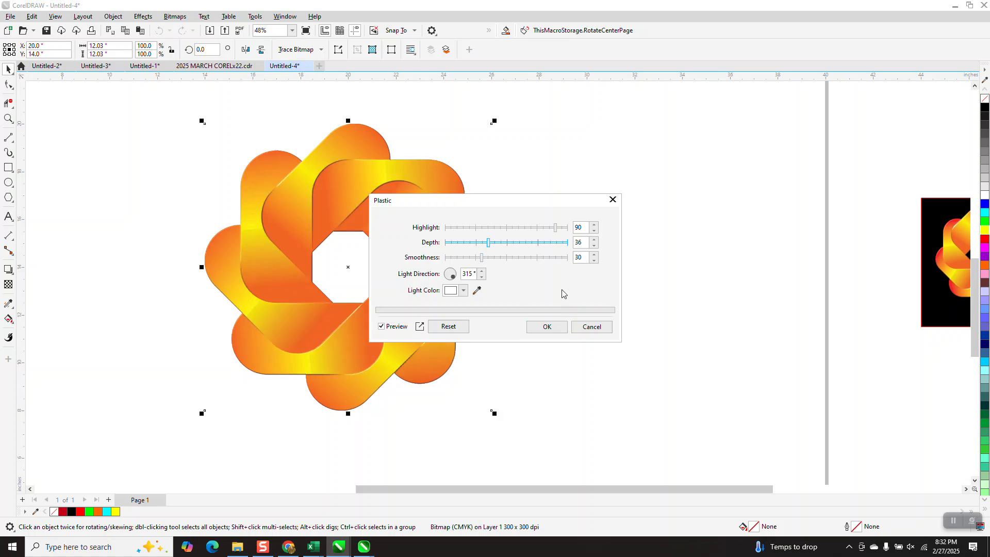
left_click(558, 327)
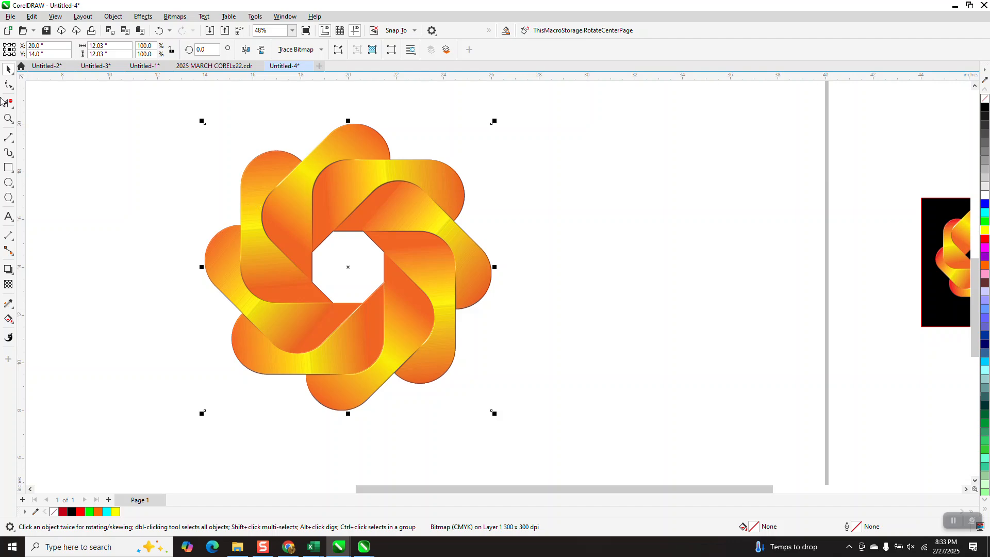
Step: Scale the rosette bitmap down to 51.4% about its centre
left_click(8, 118)
left_click_drag(309, 145, 355, 193)
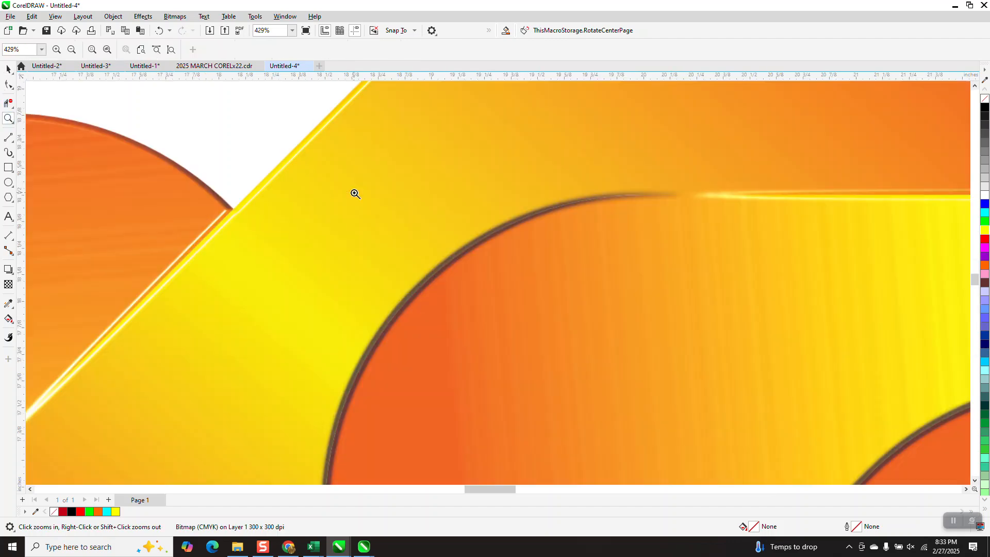
right_click(353, 195)
right_click(354, 168)
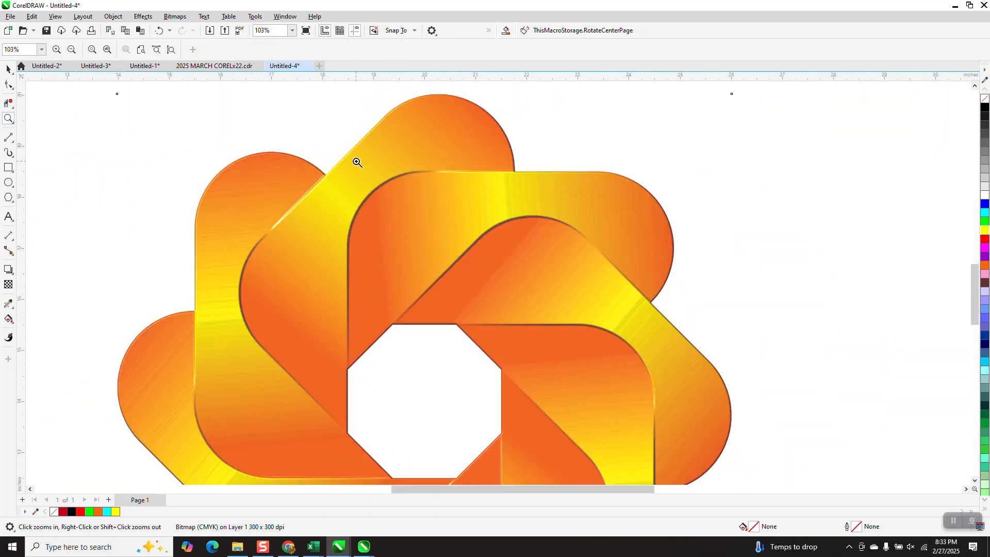
right_click(356, 163)
double_click(8, 68)
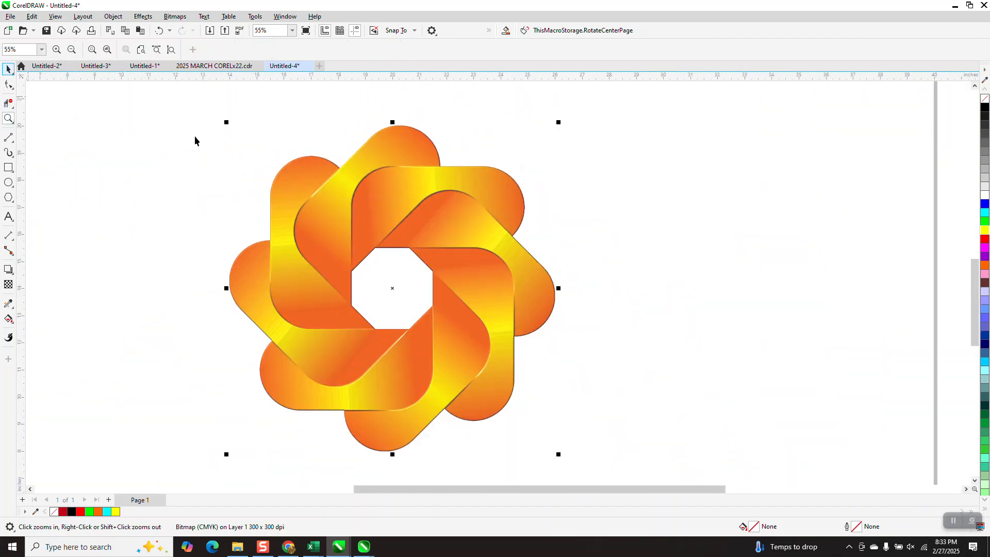
left_click_drag(209, 109, 613, 484)
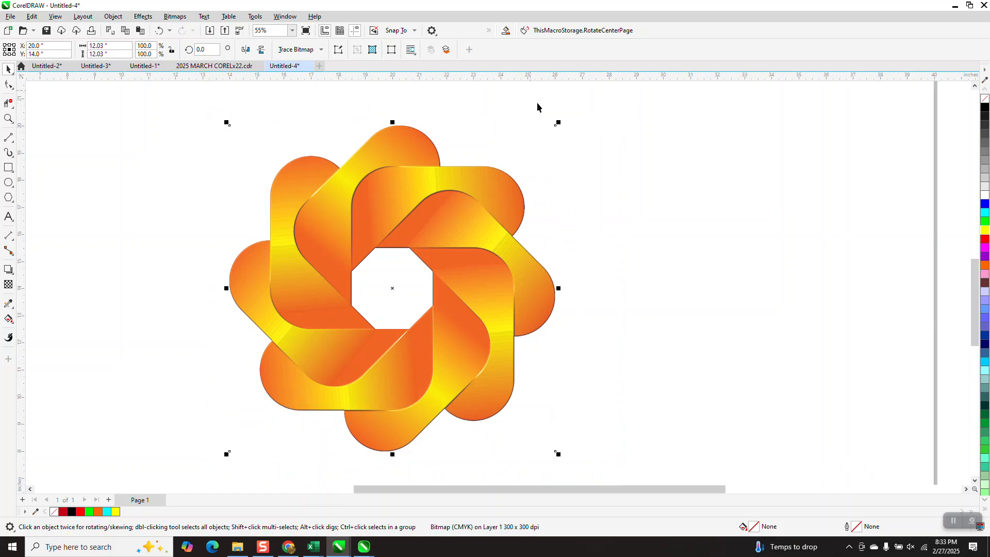
left_click_drag(558, 123, 551, 129)
left_click_drag(499, 201, 500, 201)
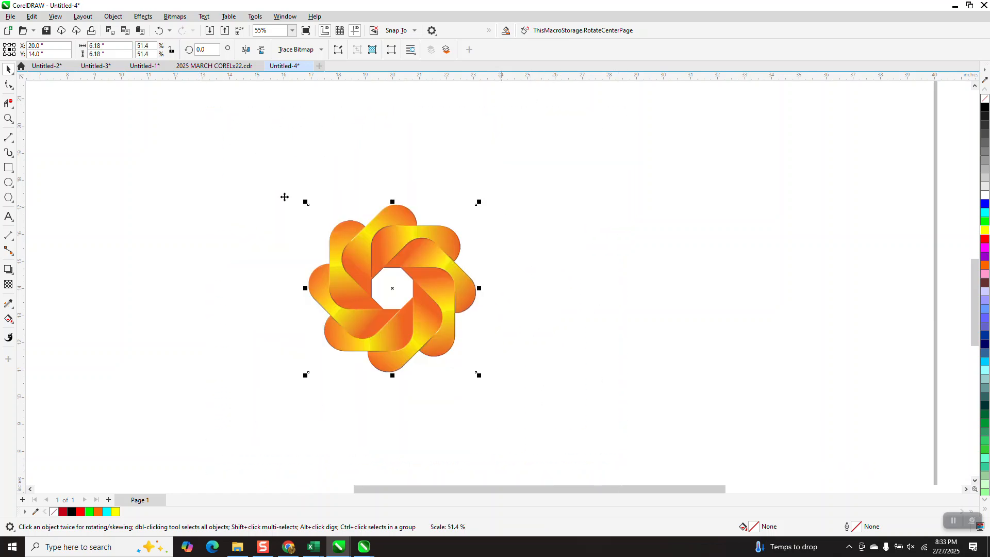
Step: Examine the edge highlights and shadows of the reduced rosette bitmap up close
key("z")
left_click(368, 217)
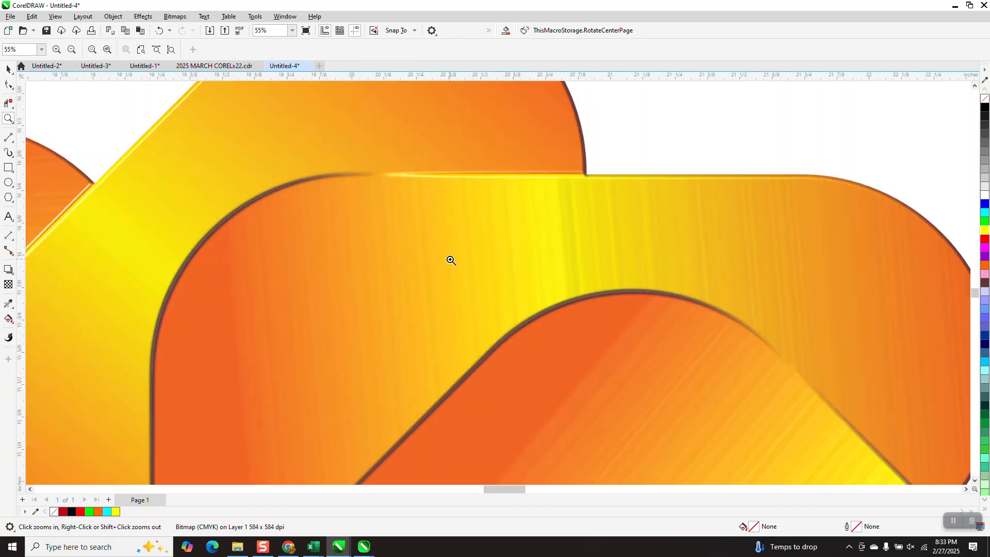
scroll(444, 215, "down", 1)
scroll(448, 215, "down", 3)
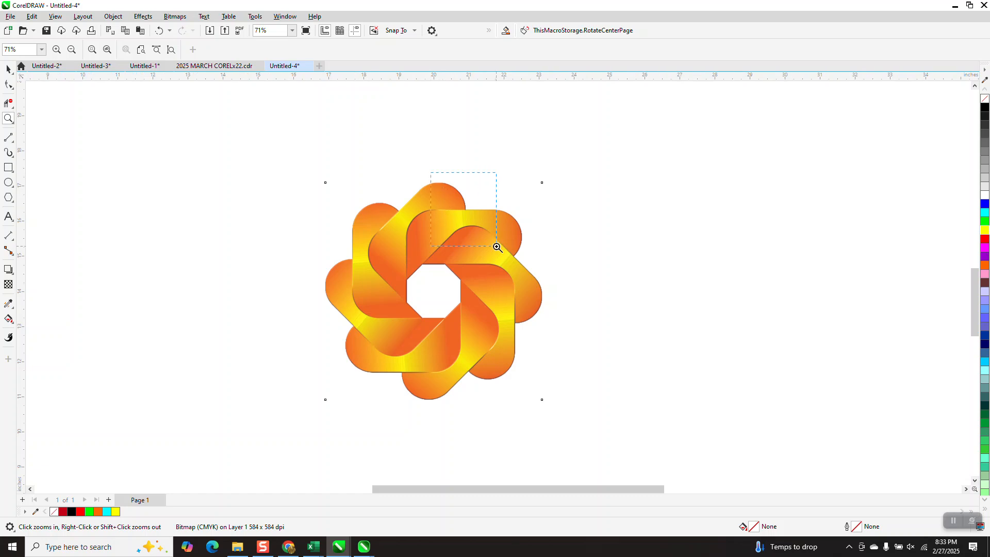
left_click_drag(496, 247, 497, 247)
scroll(466, 192, "down", 3)
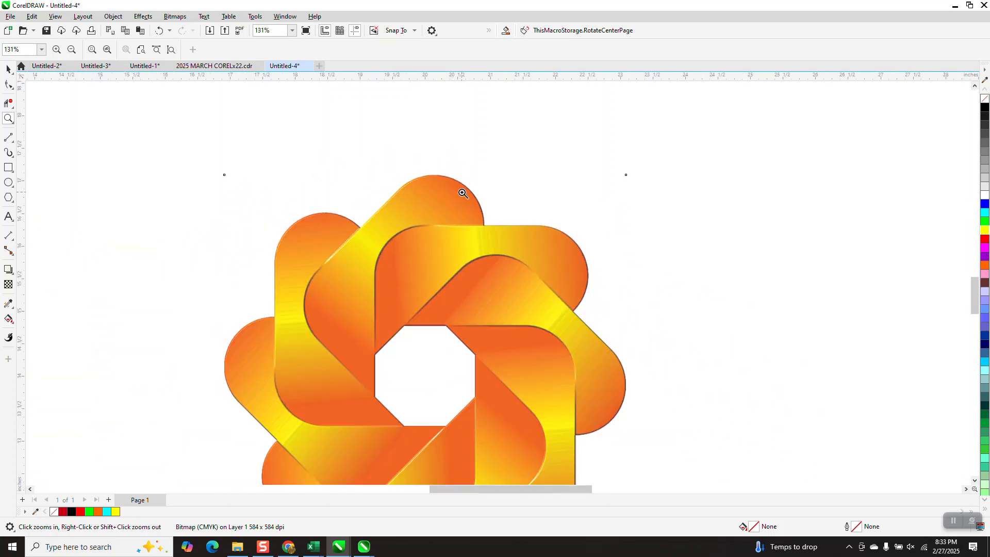
Step: Undo the last size reduction of the rosette bitmap
left_click(160, 30)
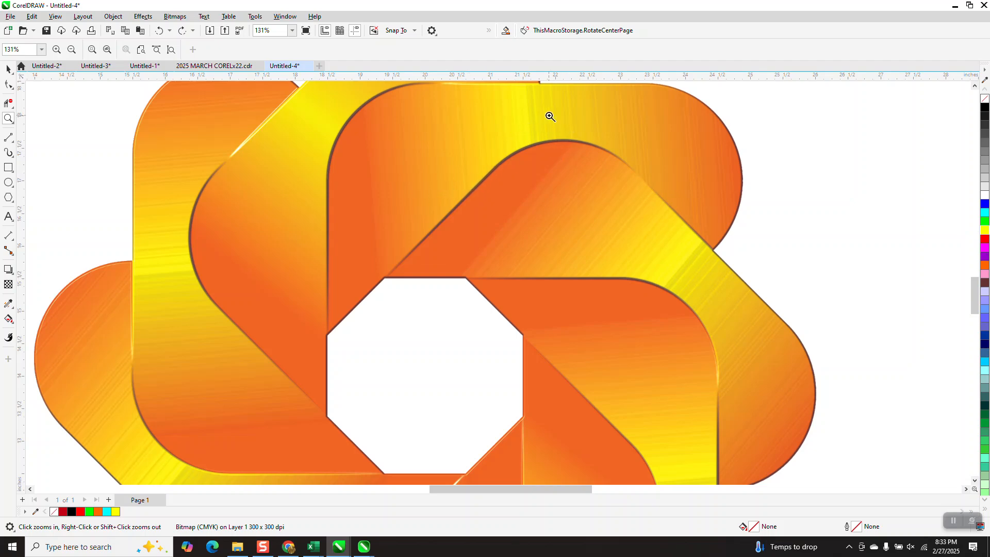
Step: Examine the rosette bitmap's edge shadows and highlights up close, including the central octagon's corner, and compare them with the reference rosette on black
scroll(621, 186, "up", 5)
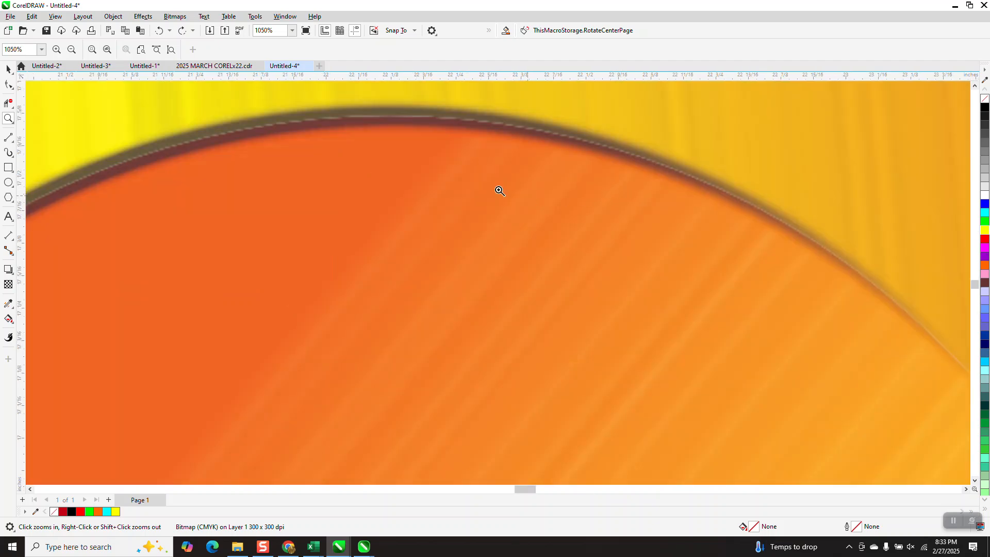
scroll(500, 191, "down", 3)
scroll(405, 198, "down", 5)
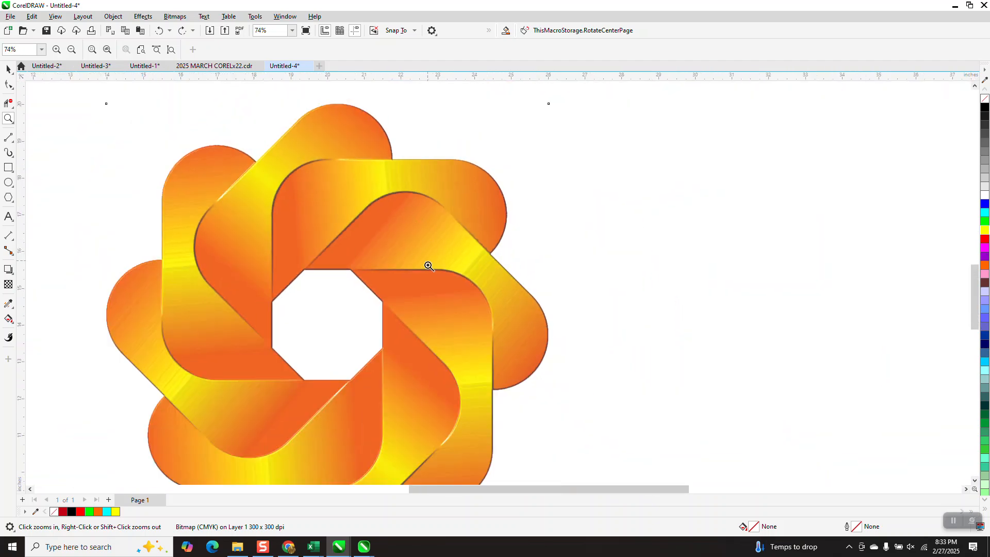
scroll(407, 364, "up", 4)
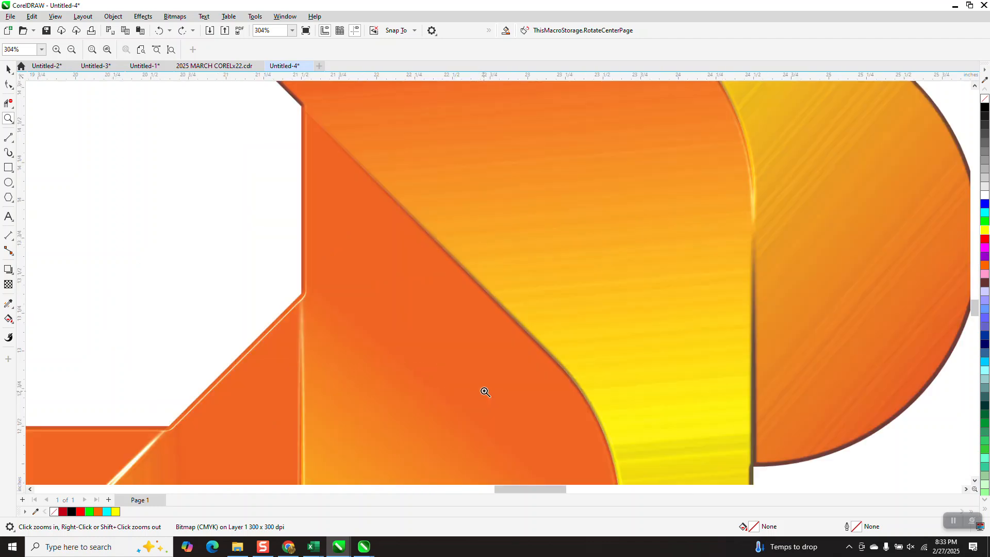
scroll(397, 282, "down", 1)
left_click_drag(300, 273, 389, 333)
scroll(333, 177, "down", 6)
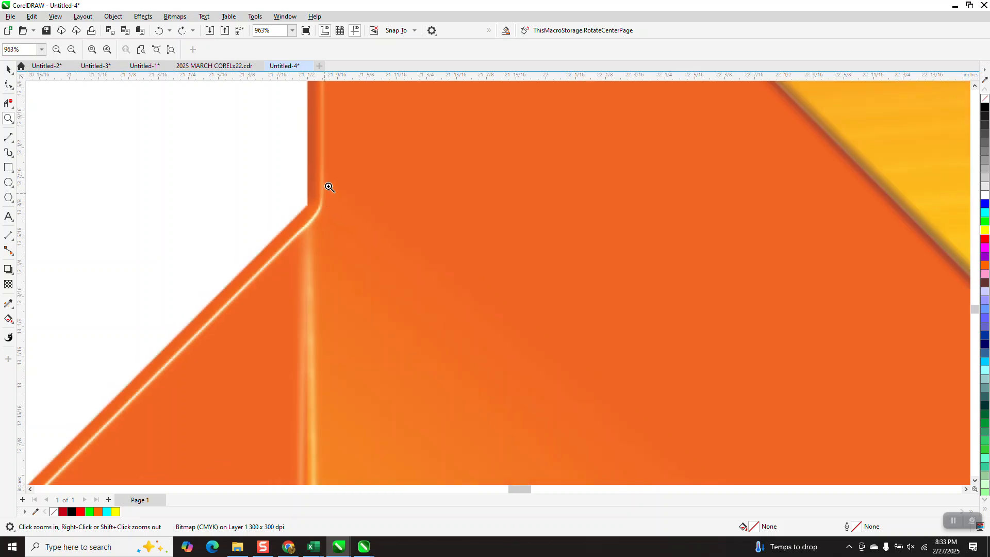
scroll(294, 222, "down", 6)
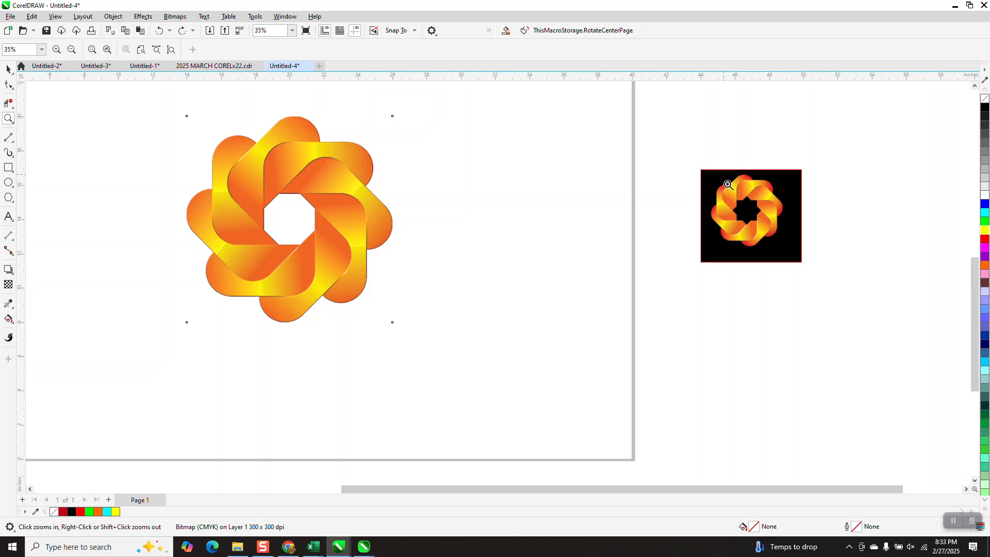
left_click_drag(724, 175, 784, 251)
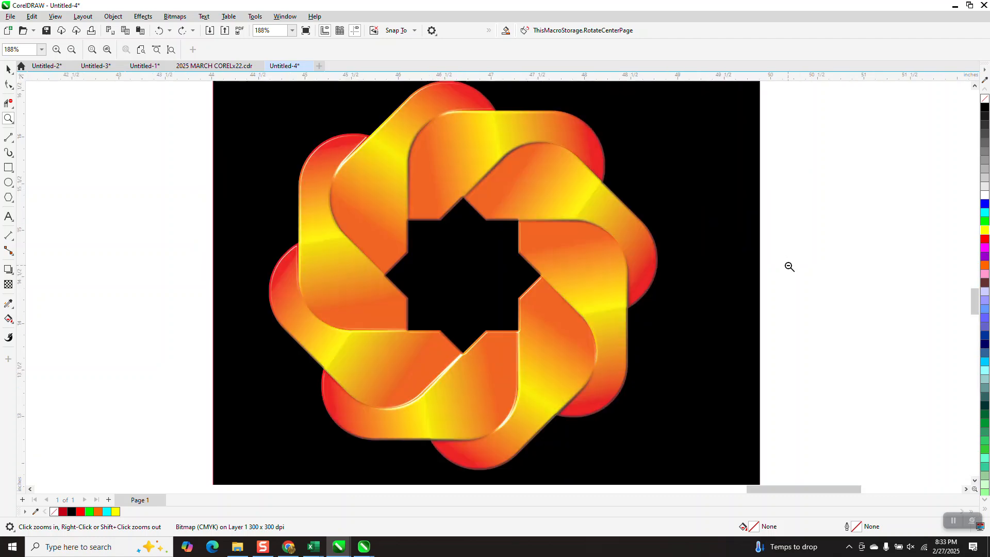